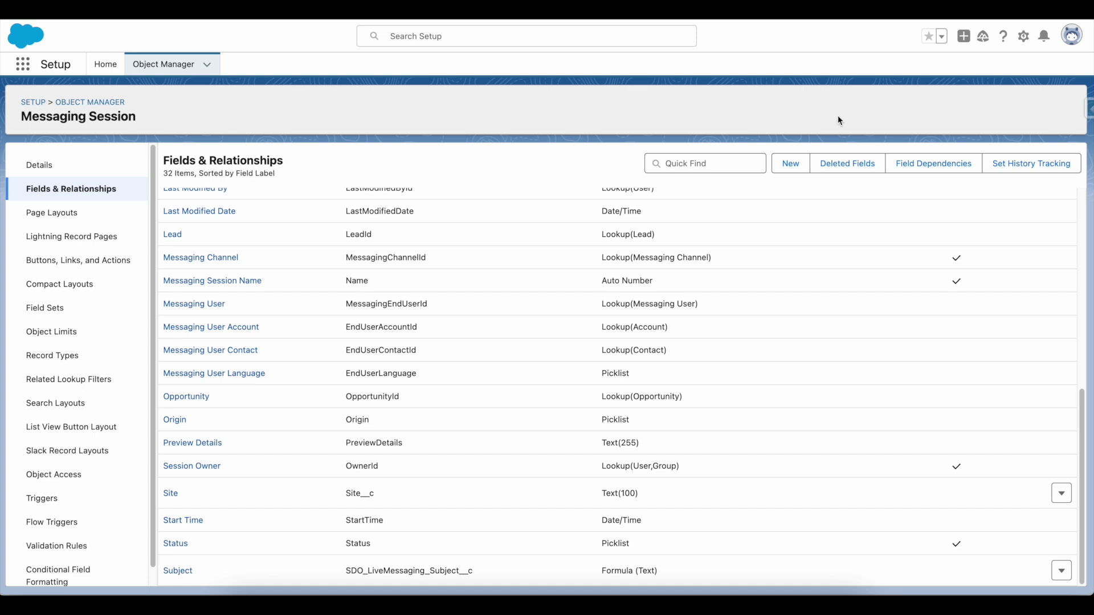
Open the MIAW - BOT Site custom parameter and scroll to its parameter mapping.
click(171, 494)
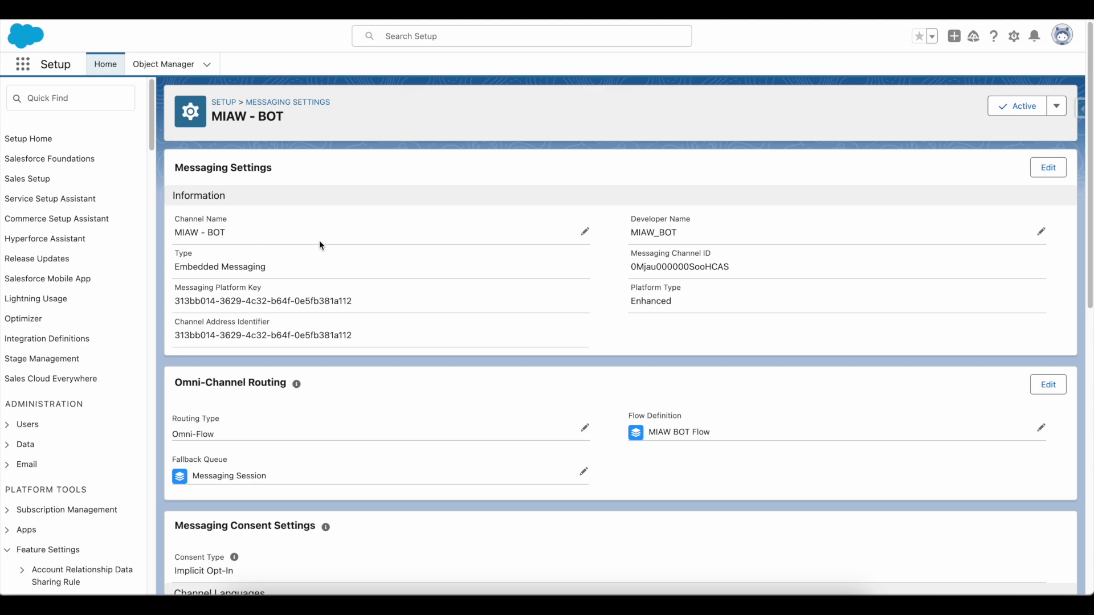
scroll(319, 240, down, 7)
scroll(316, 238, down, 3)
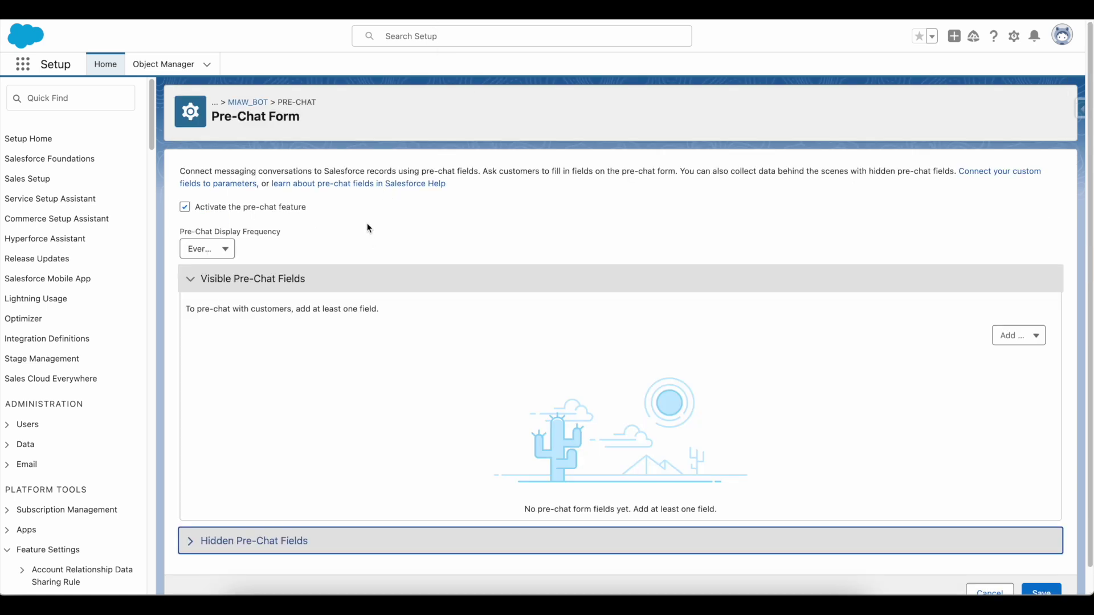
Expand the MIAW_BOT pre-chat form's Hidden Pre-Chat Fields section to show Site selected.
scroll(368, 227, down, 1)
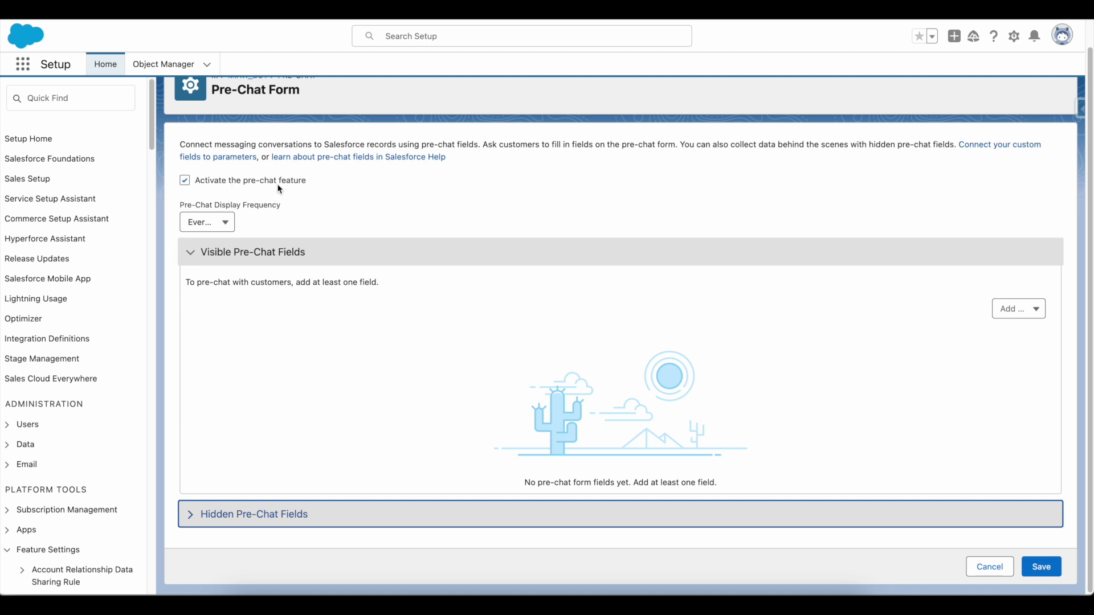
click(194, 516)
scroll(249, 340, down, 5)
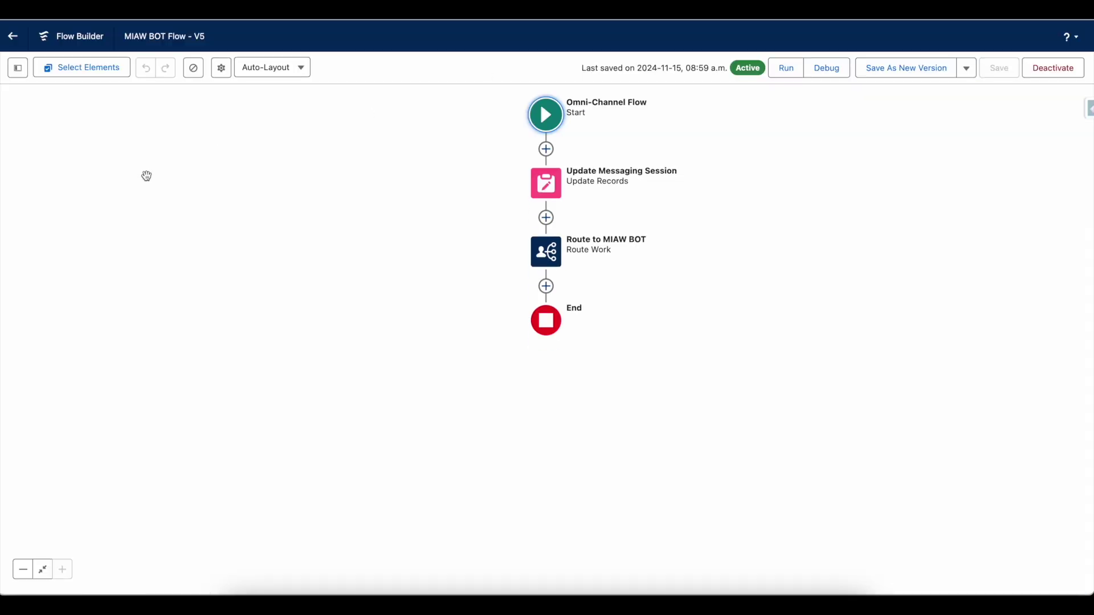
Open the Site variable's Edit Variable settings from the Toolbox Manager and highlight its name.
click(22, 68)
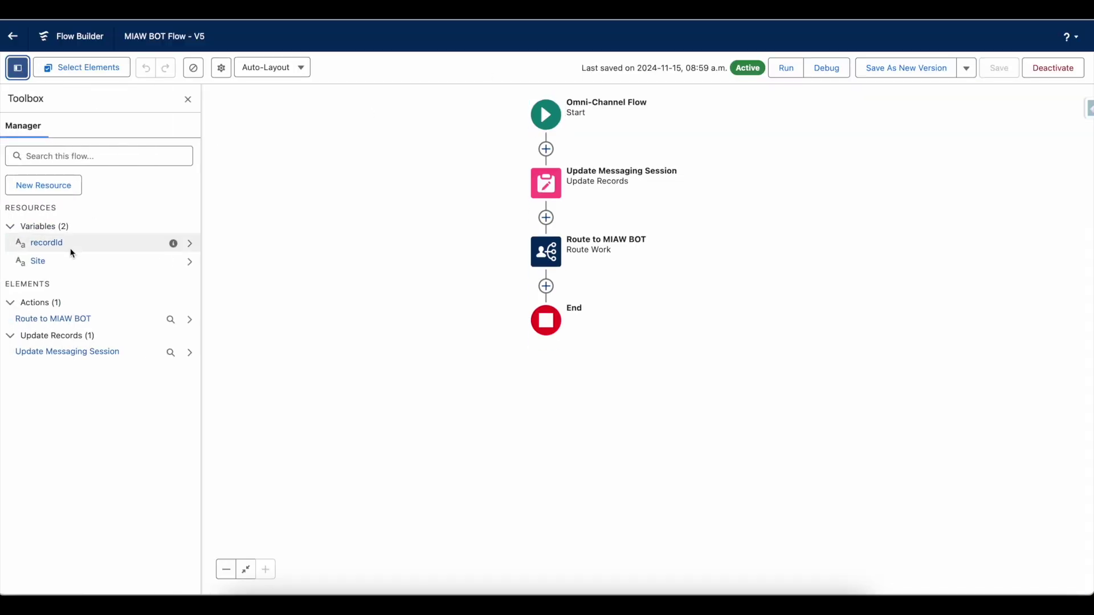
click(191, 262)
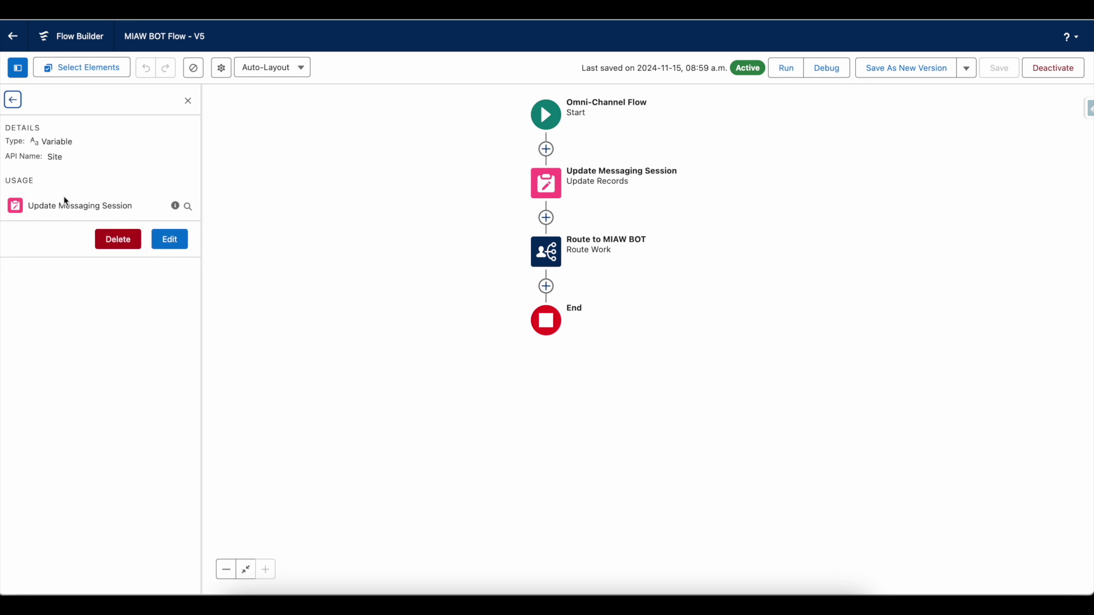
click(167, 238)
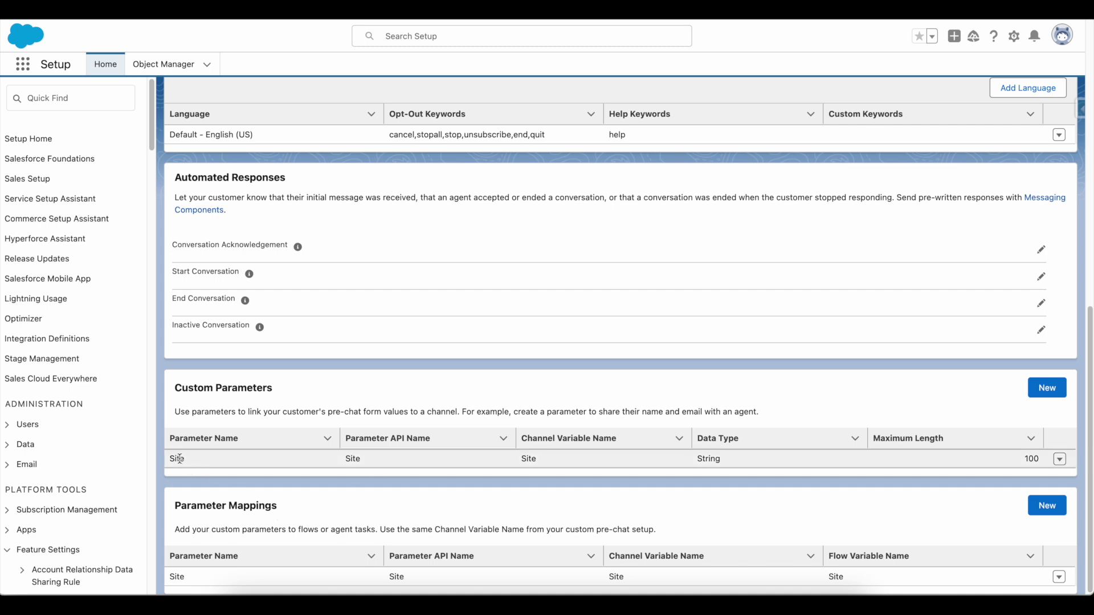
drag(173, 459, 191, 462)
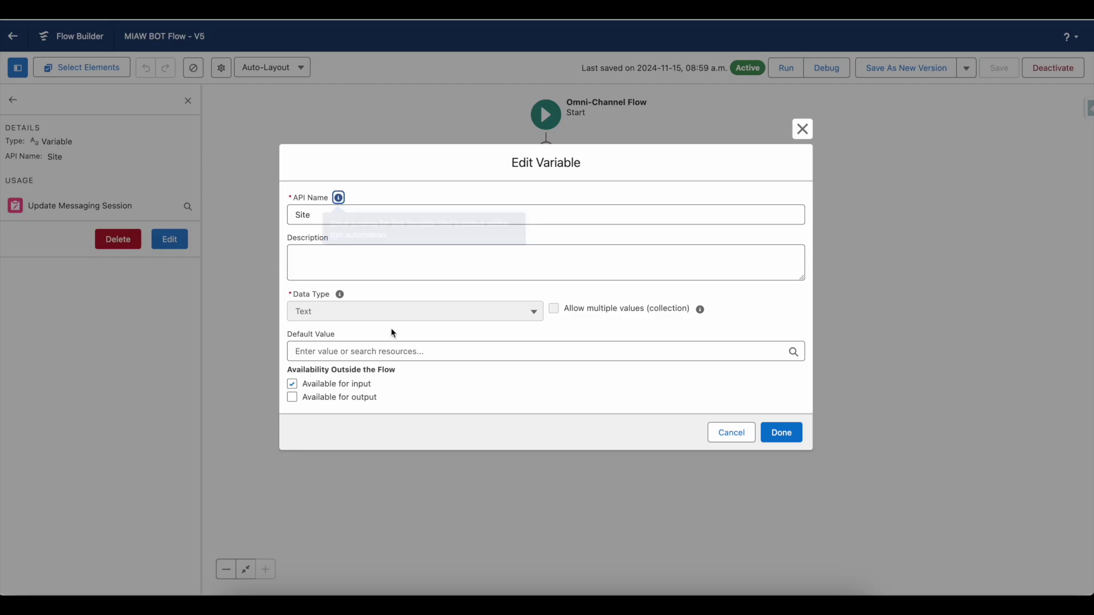
Review the Update Messaging Session element that writes Site into the session's Site__c field.
click(732, 434)
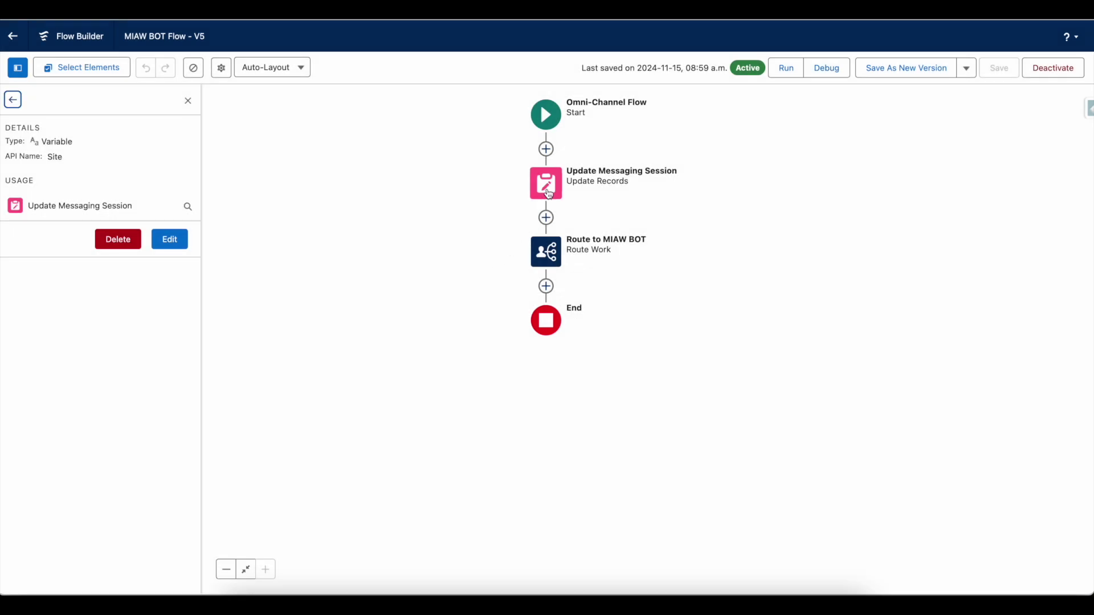
click(549, 194)
click(532, 338)
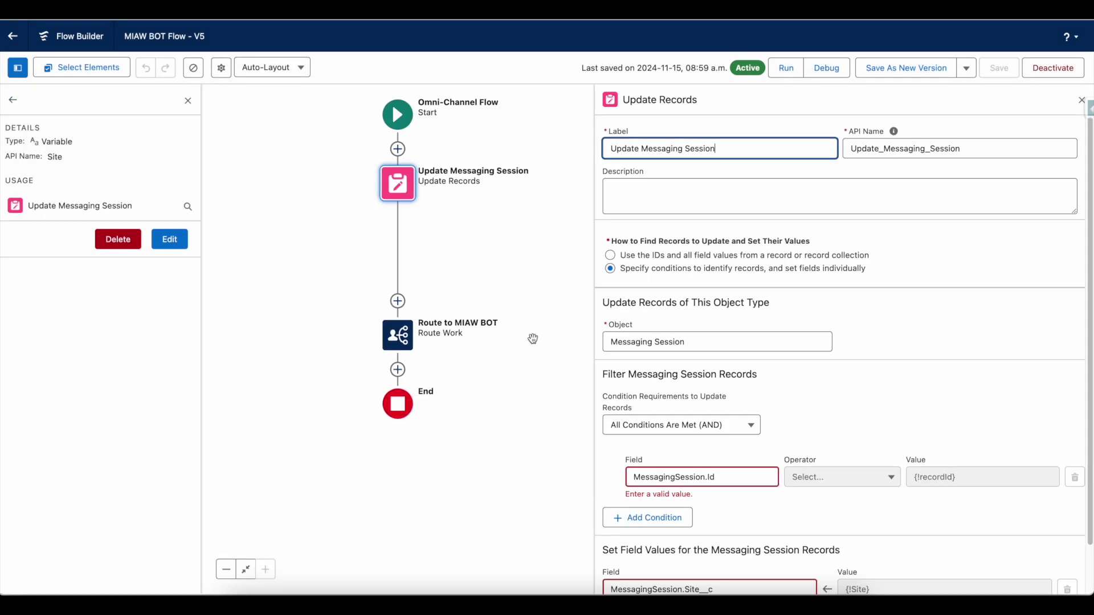
scroll(711, 340, down, 1)
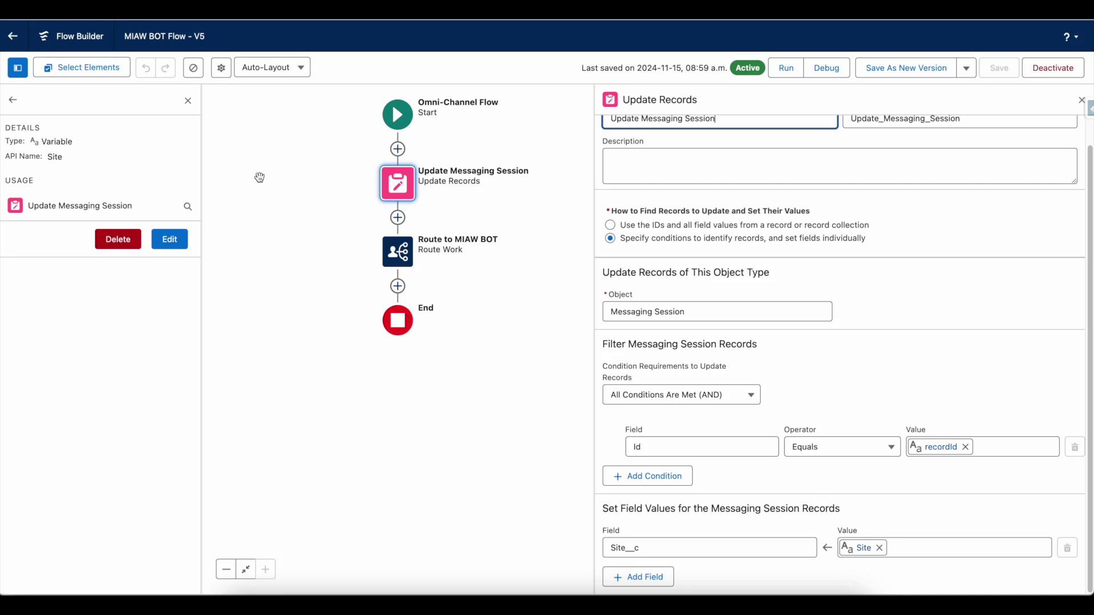
Review the Route to MIAW BOT element, then recheck the Update Messaging Session mapping.
double_click(406, 251)
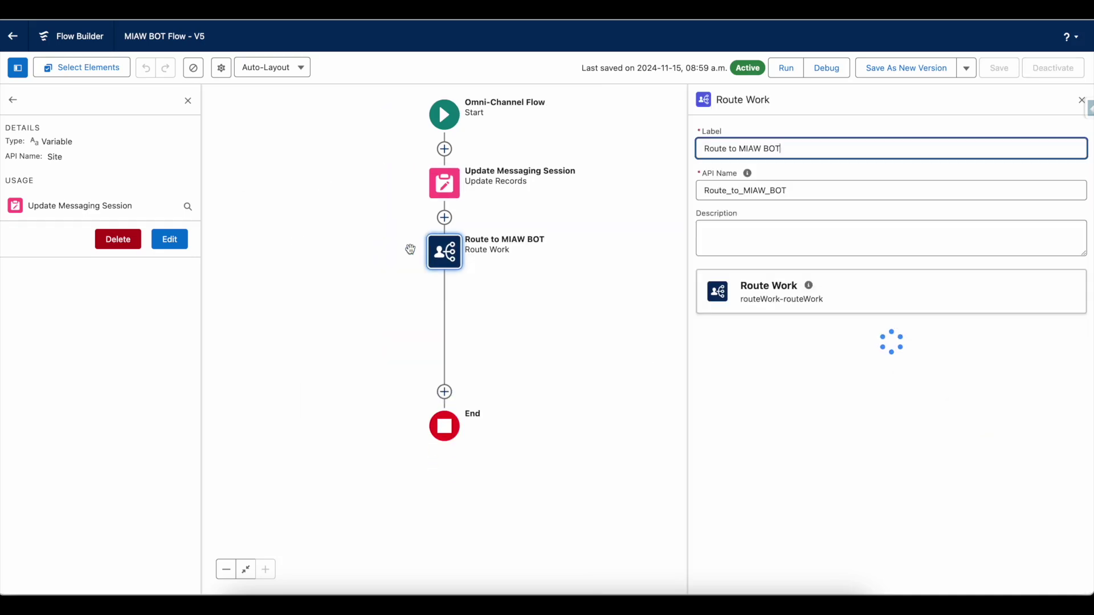
scroll(846, 296, down, 4)
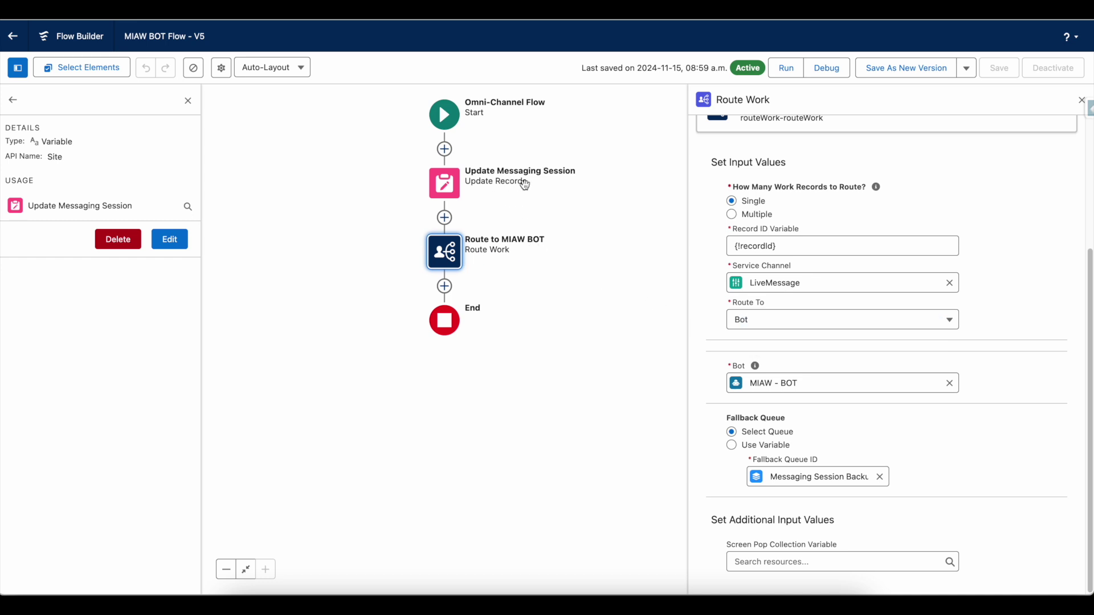
click(446, 183)
click(444, 329)
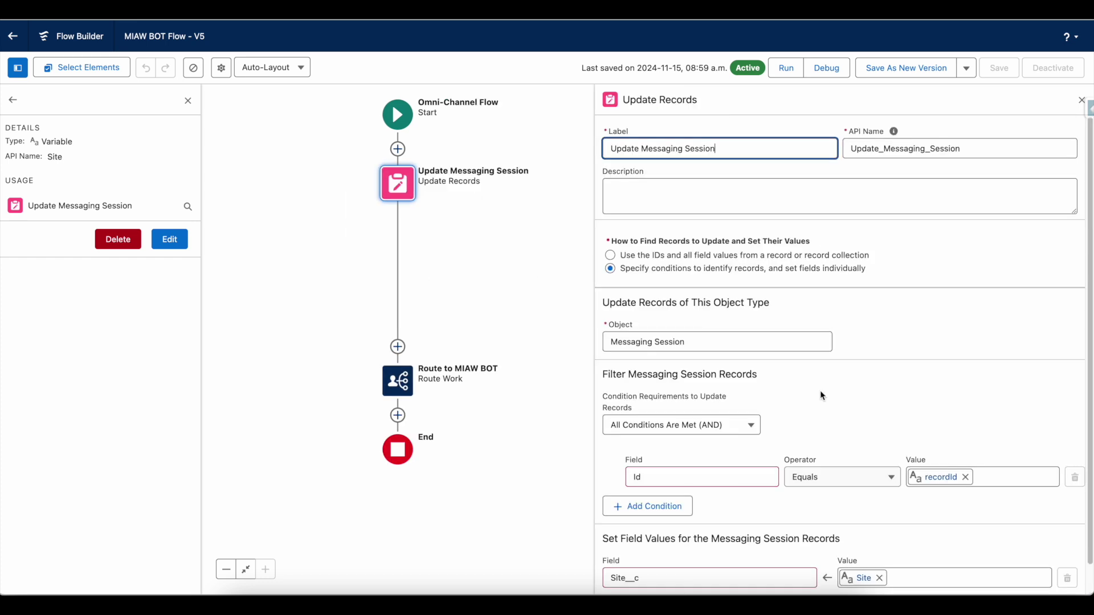
scroll(771, 410, down, 1)
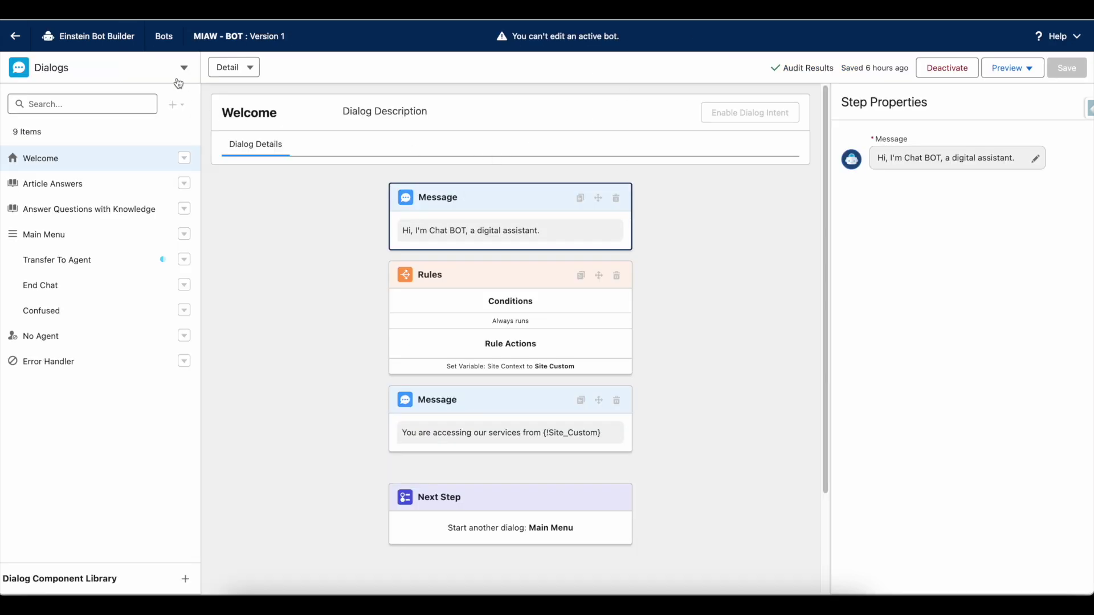
List the bot variables and compare Site Context (Context) with Site Custom (Custom, Text).
click(179, 80)
click(102, 166)
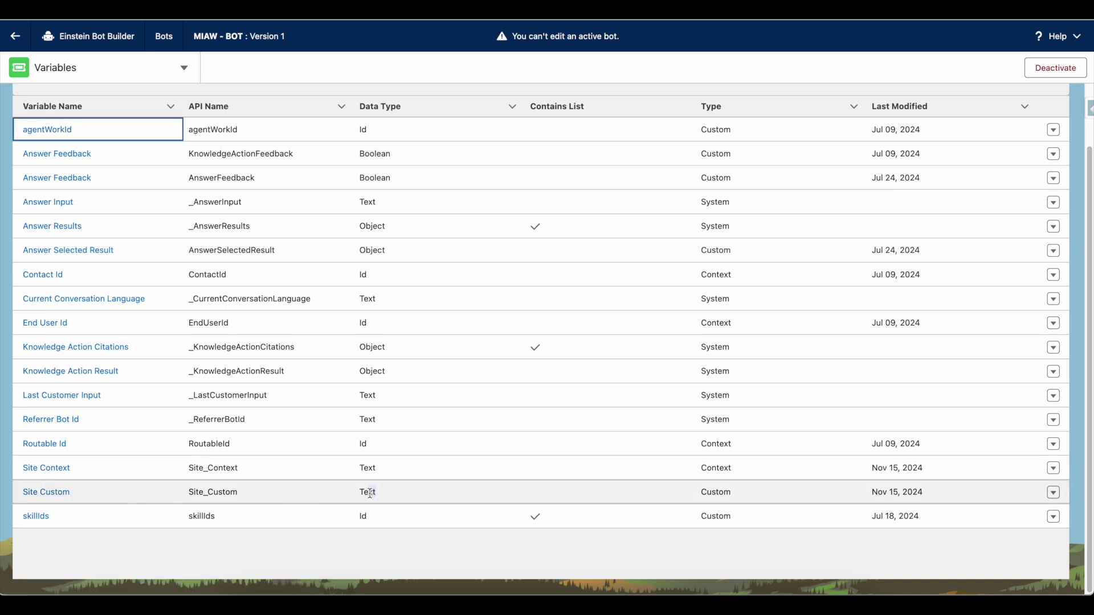
click(370, 493)
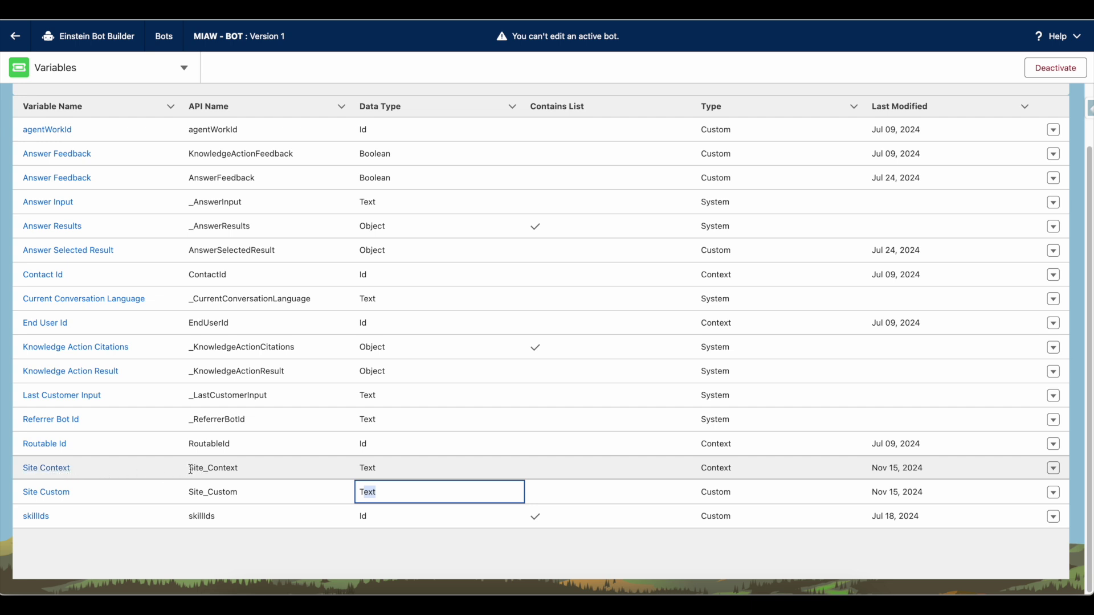
drag(190, 469, 239, 468)
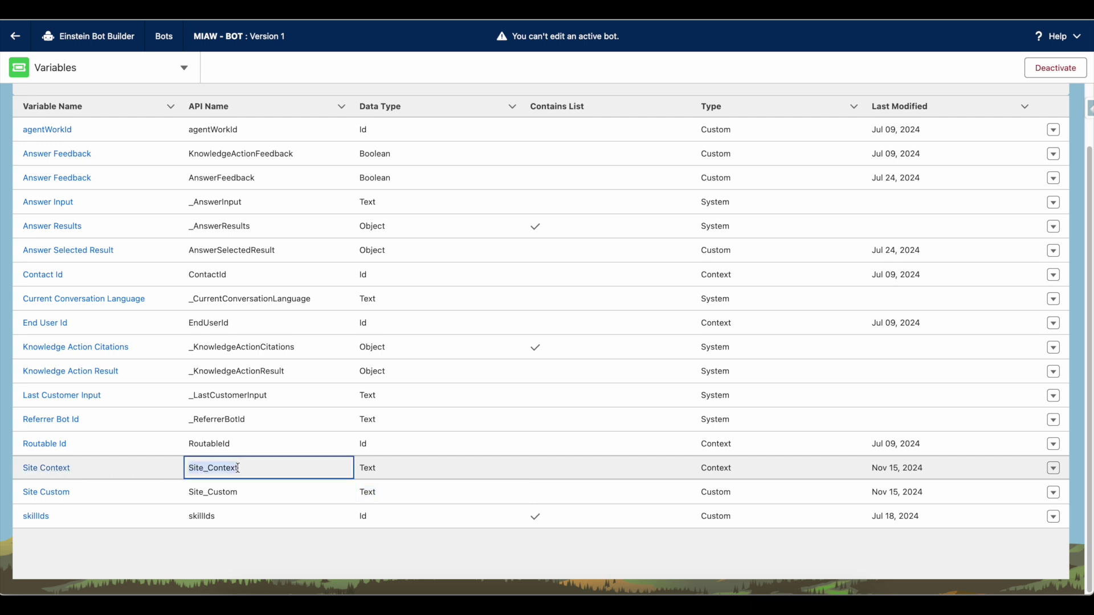
double_click(393, 471)
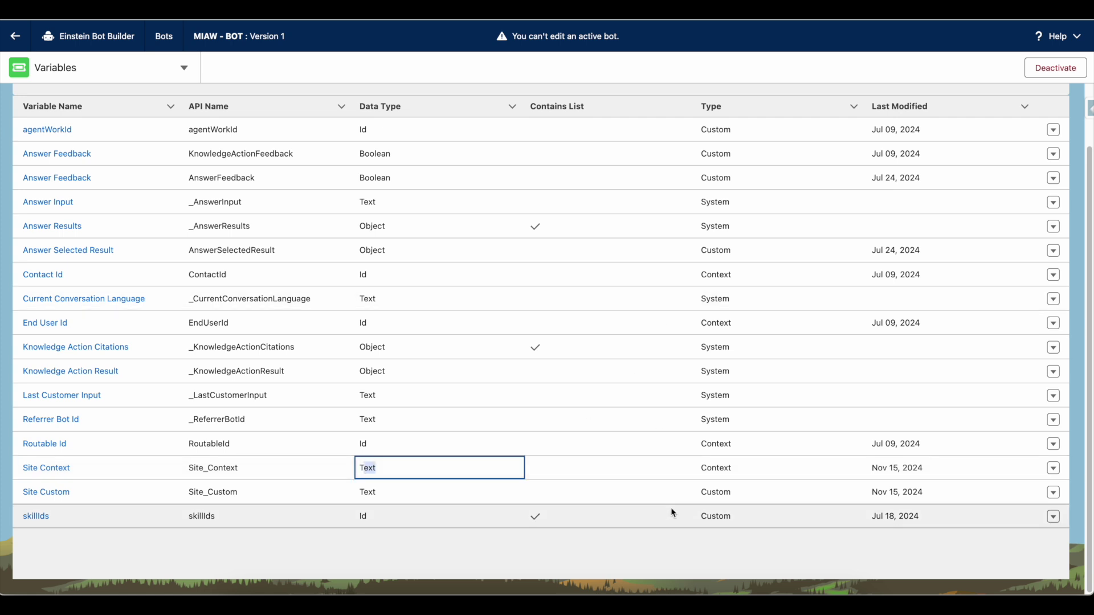
double_click(712, 469)
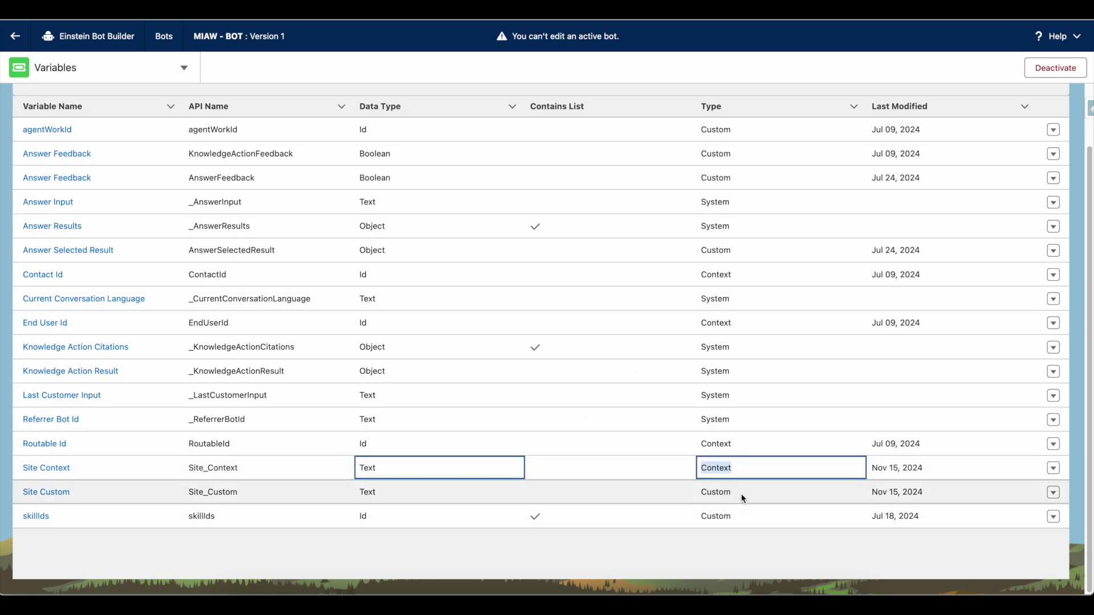
double_click(716, 492)
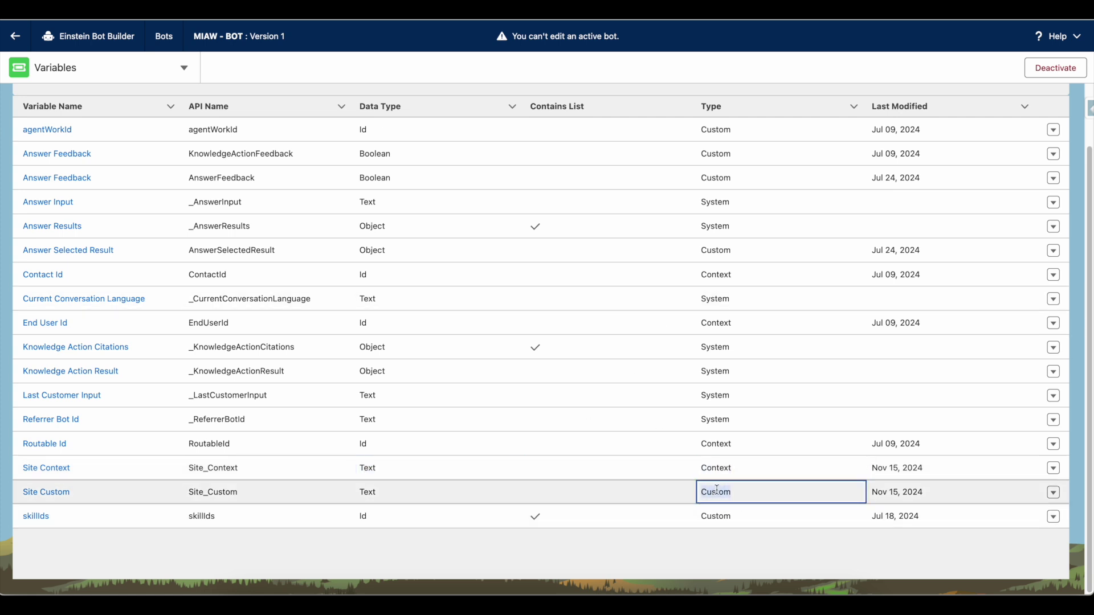
Open Site Context to show its mapping to MessagingSession.Site__c.
click(57, 474)
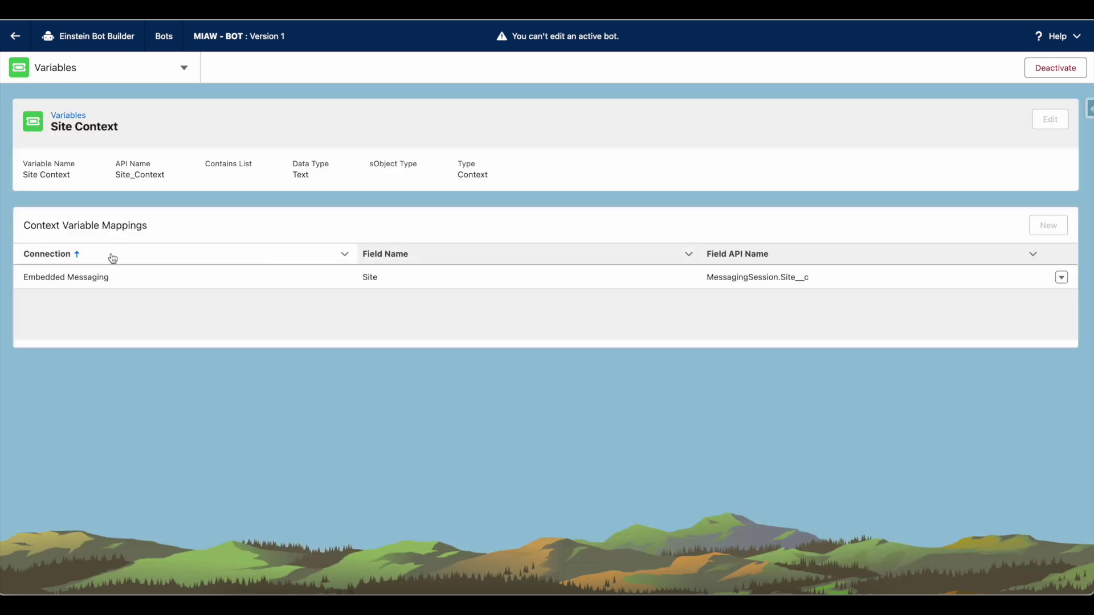
drag(707, 278, 812, 278)
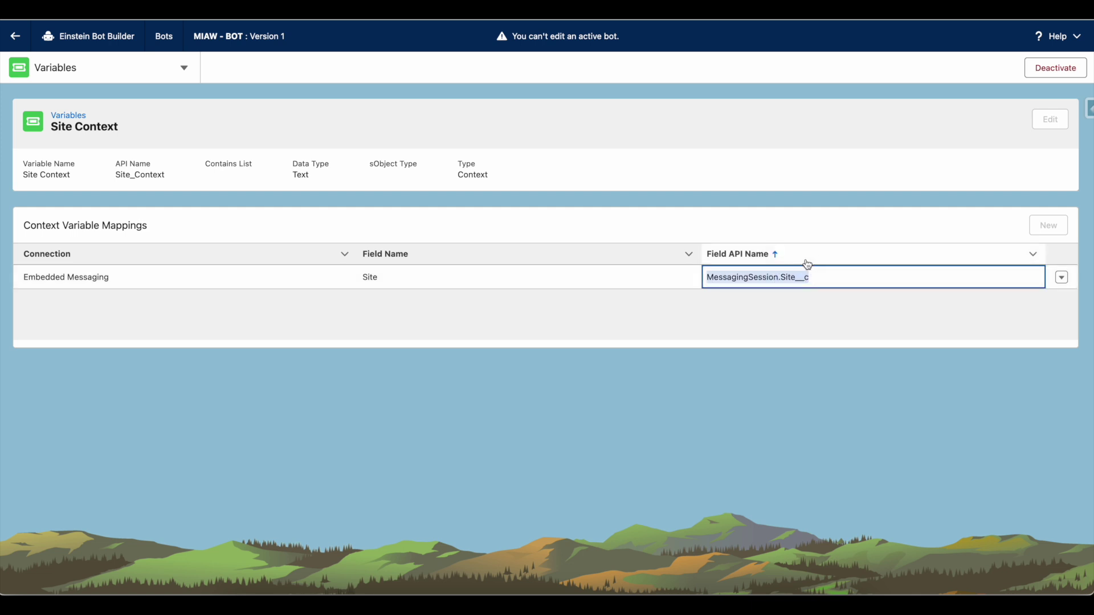
click(653, 604)
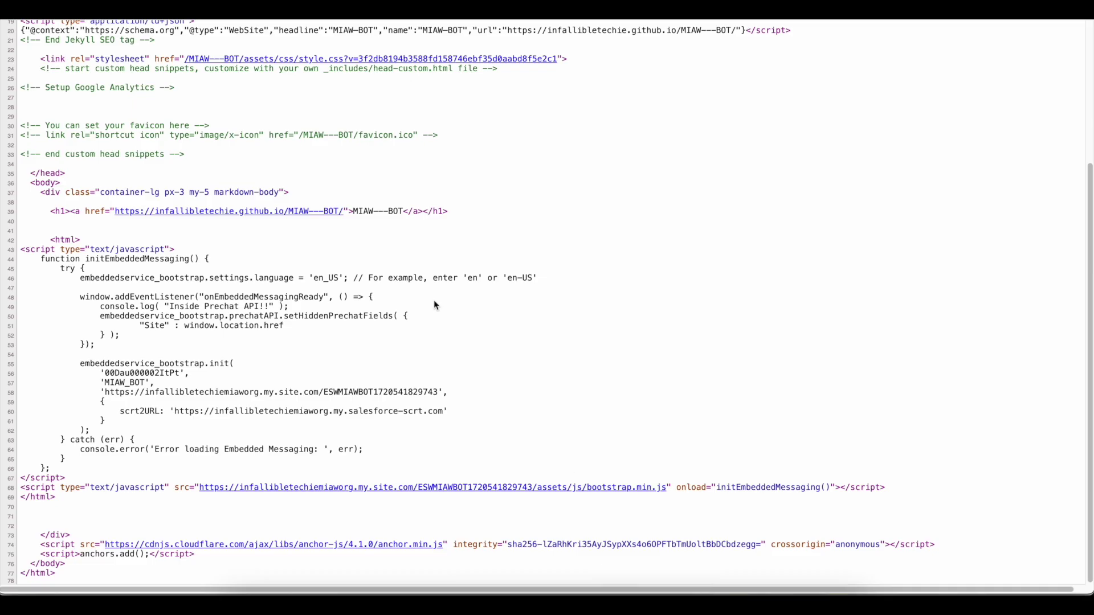
In the page source, highlight onEmbeddedMessagingReady, console.log, setHiddenPrechatFields and the Site line.
key(ctrl+Tab)
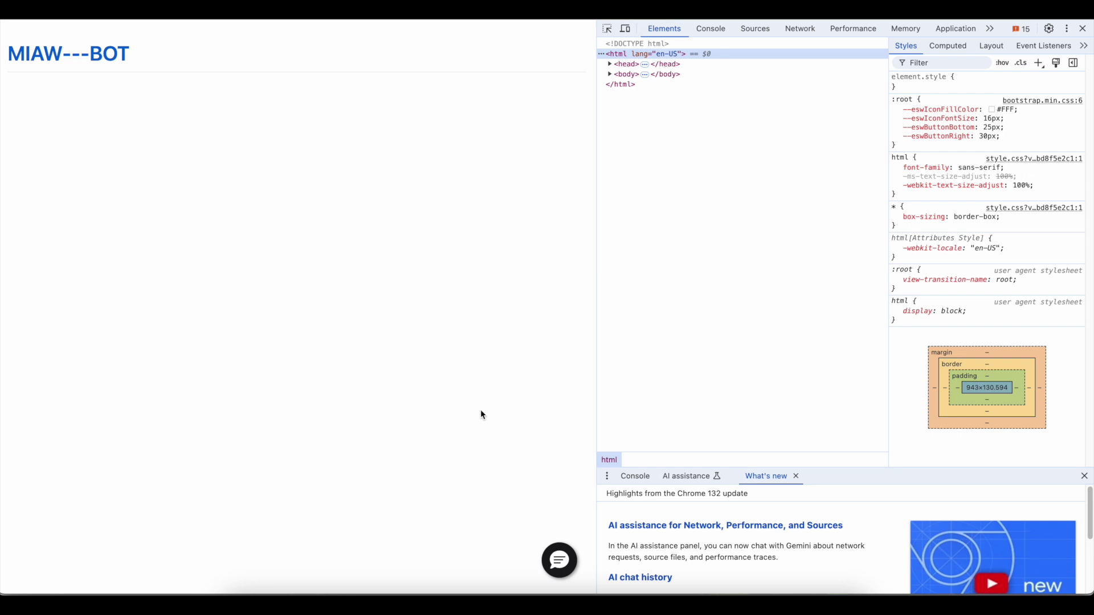
mouse_move(454, 20)
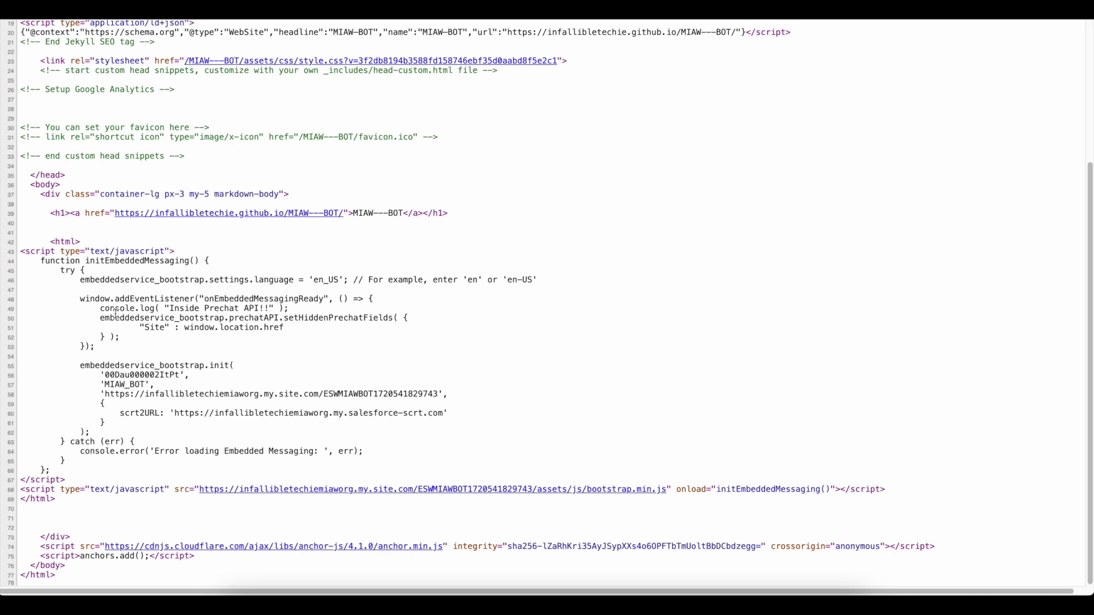
drag(85, 299, 187, 298)
double_click(231, 300)
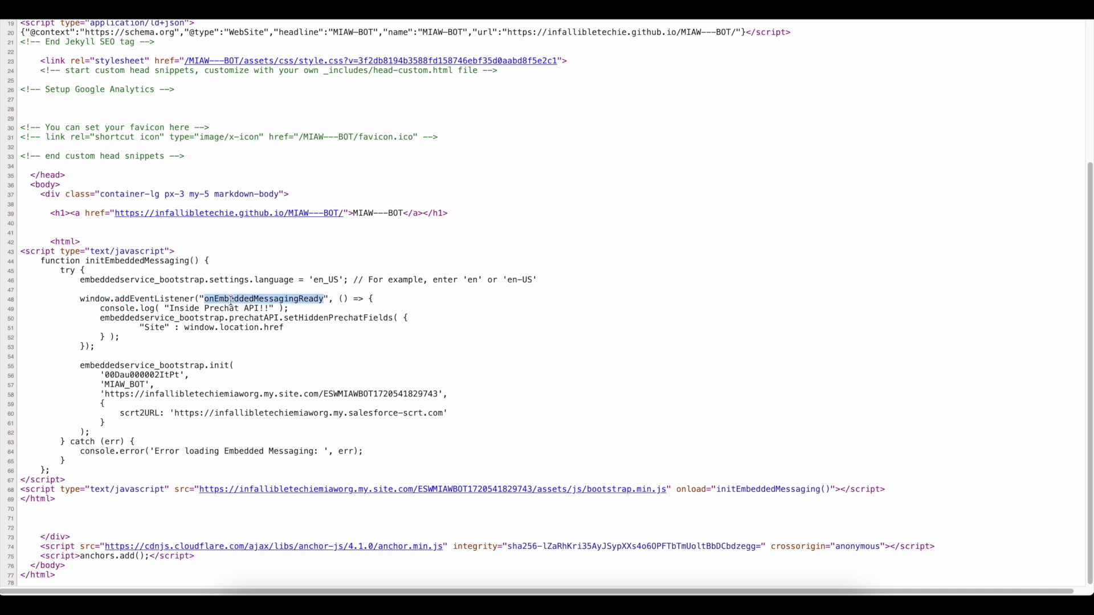
drag(101, 310, 289, 310)
drag(104, 320, 388, 321)
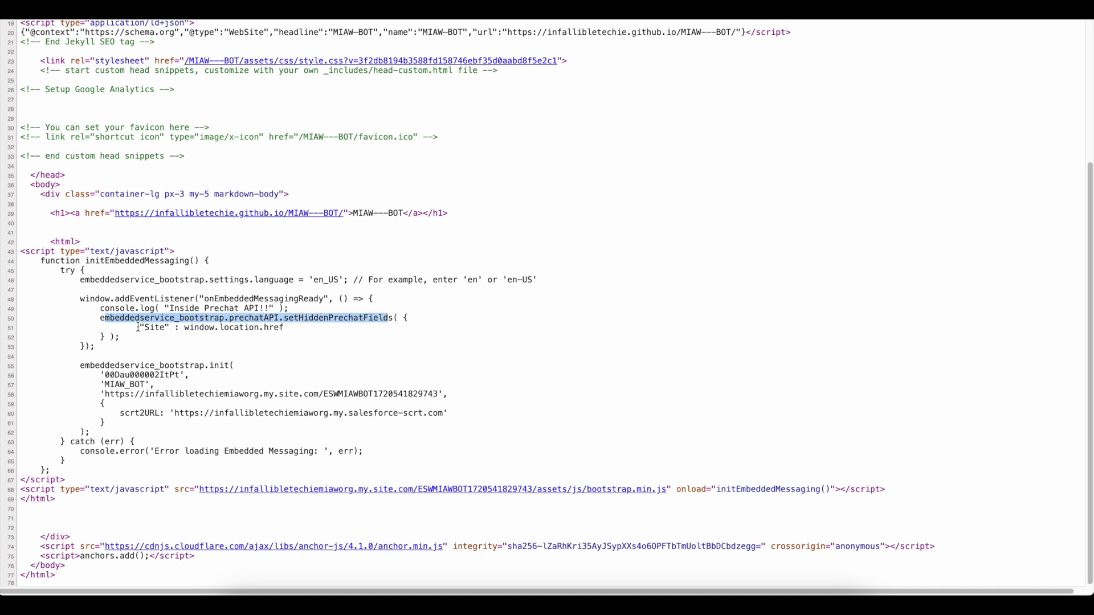
drag(140, 328, 277, 329)
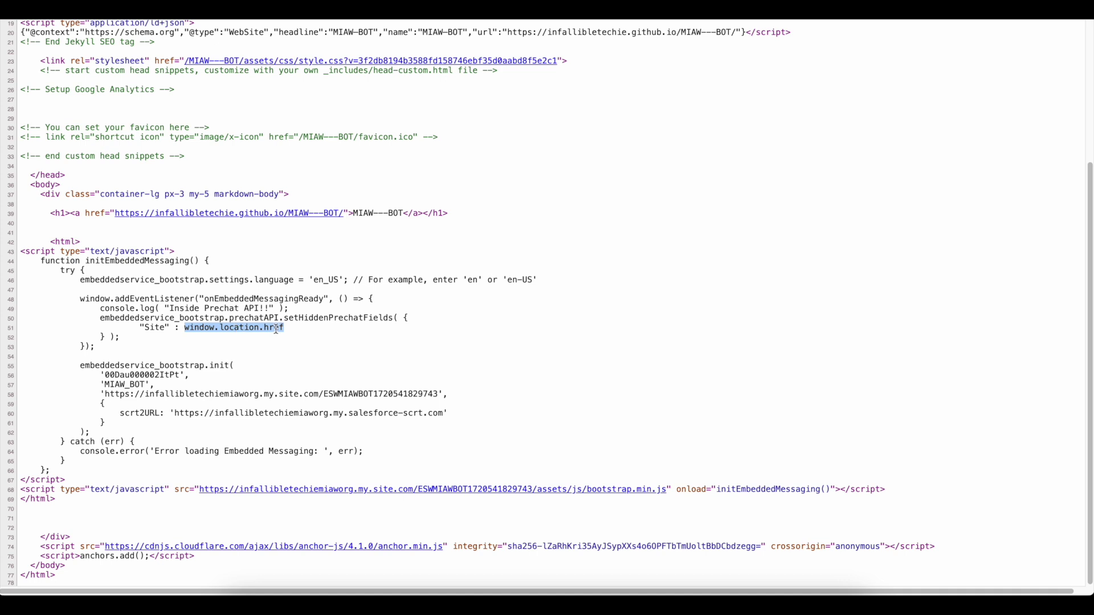
key(ctrl+shift+Tab)
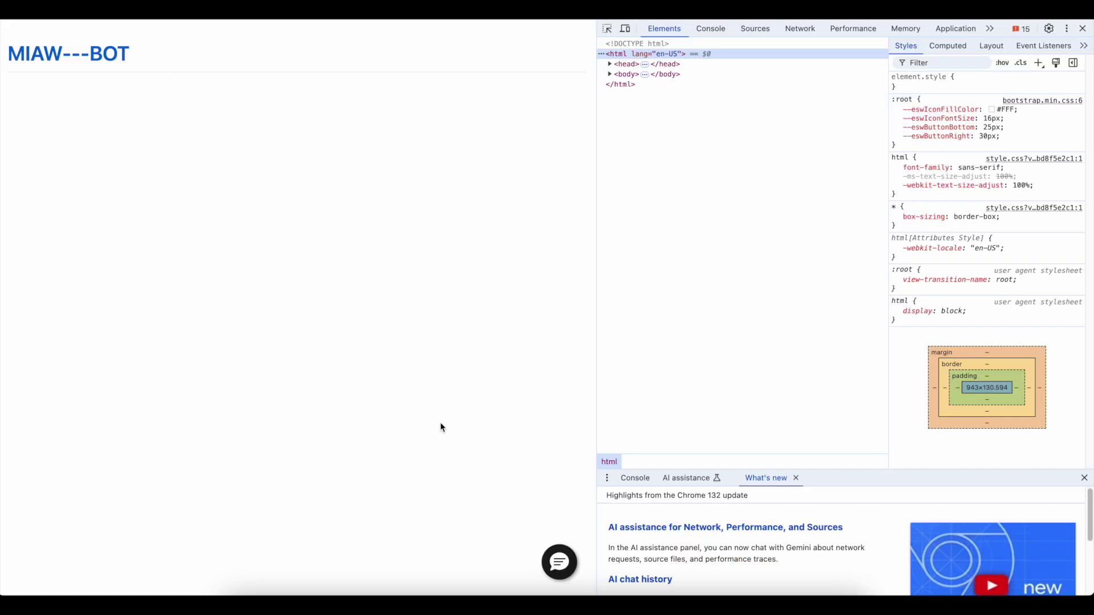
Reload the MIAW---BOT page with the DevTools Console showing.
mouse_move(228, 22)
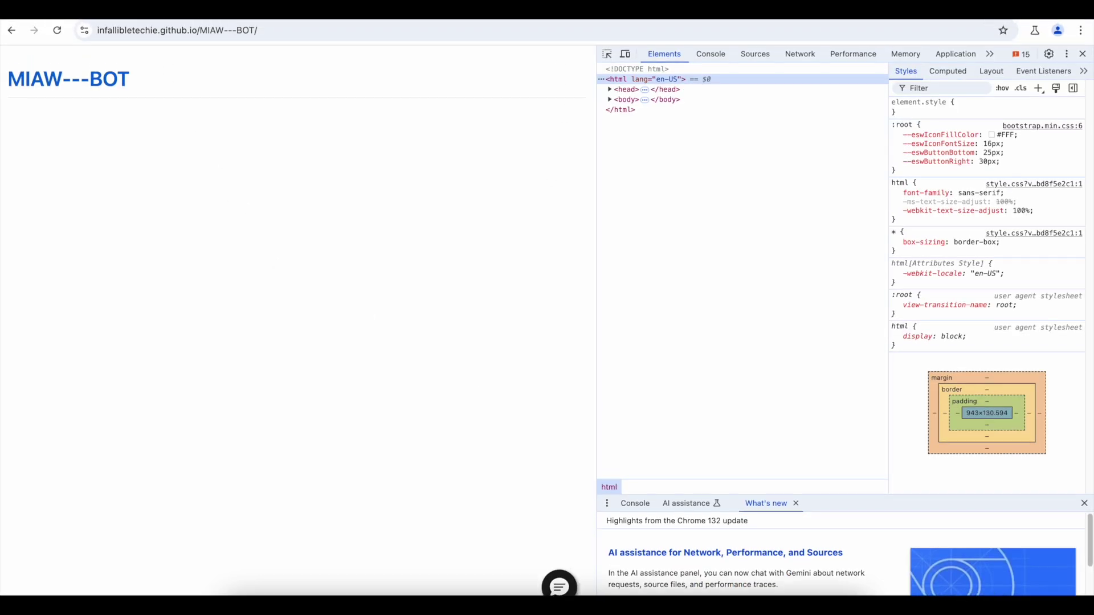
click(228, 34)
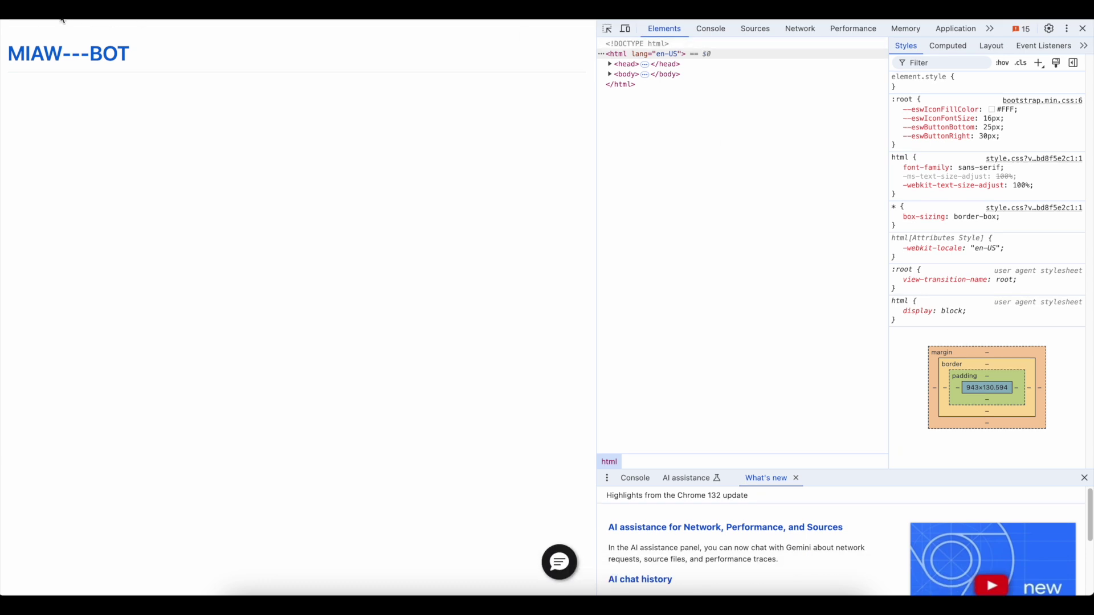
click(697, 30)
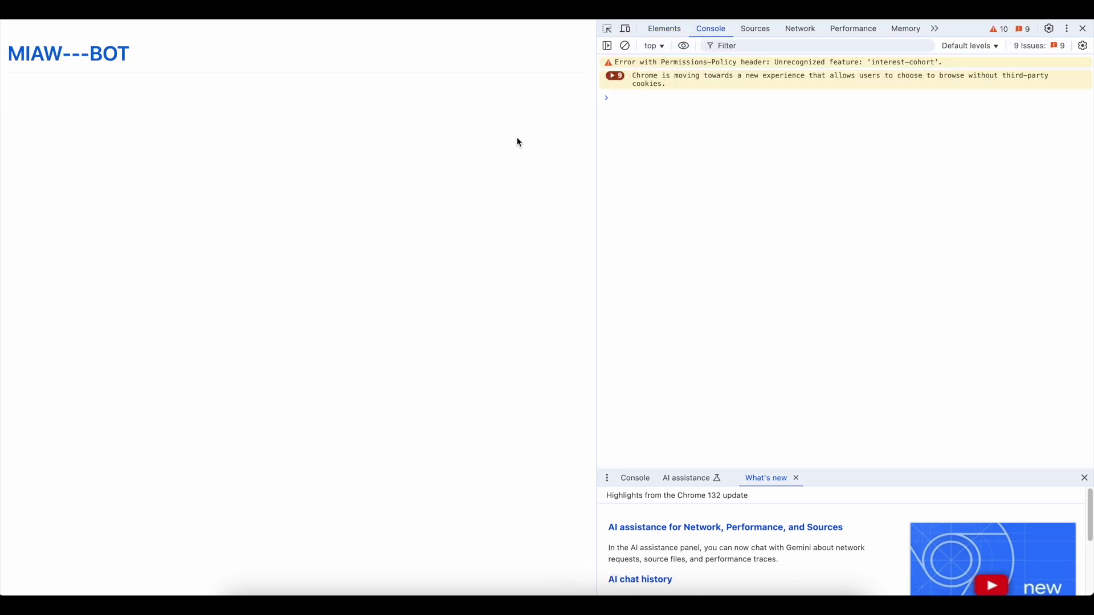
click(686, 125)
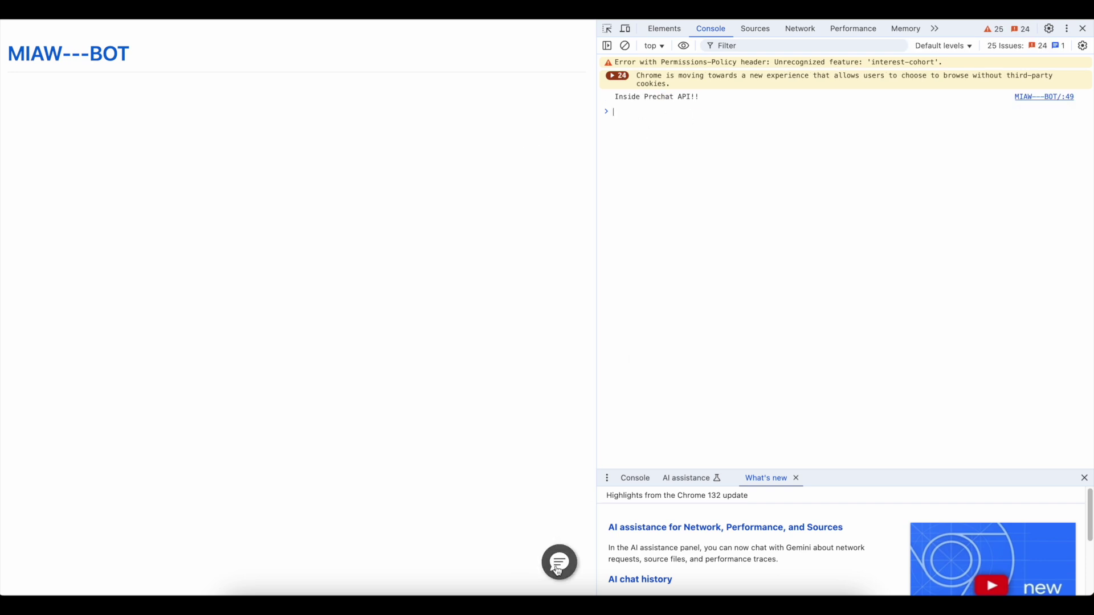
Recheck the Site field in the source, then start a chat where the bot echoes the page URL.
click(271, 19)
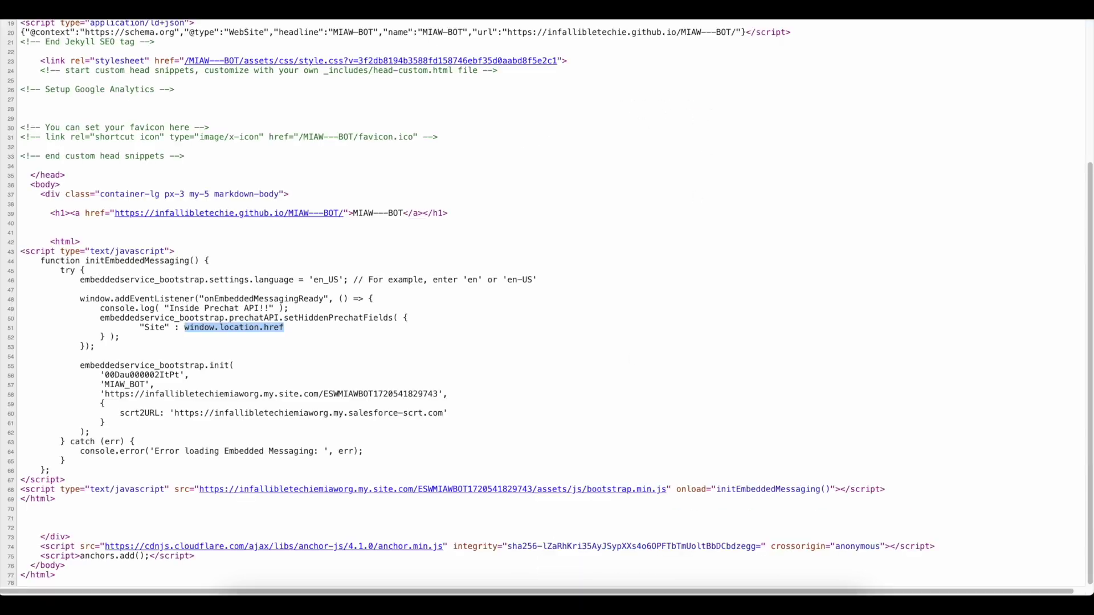
drag(144, 328, 283, 330)
key(ctrl+w)
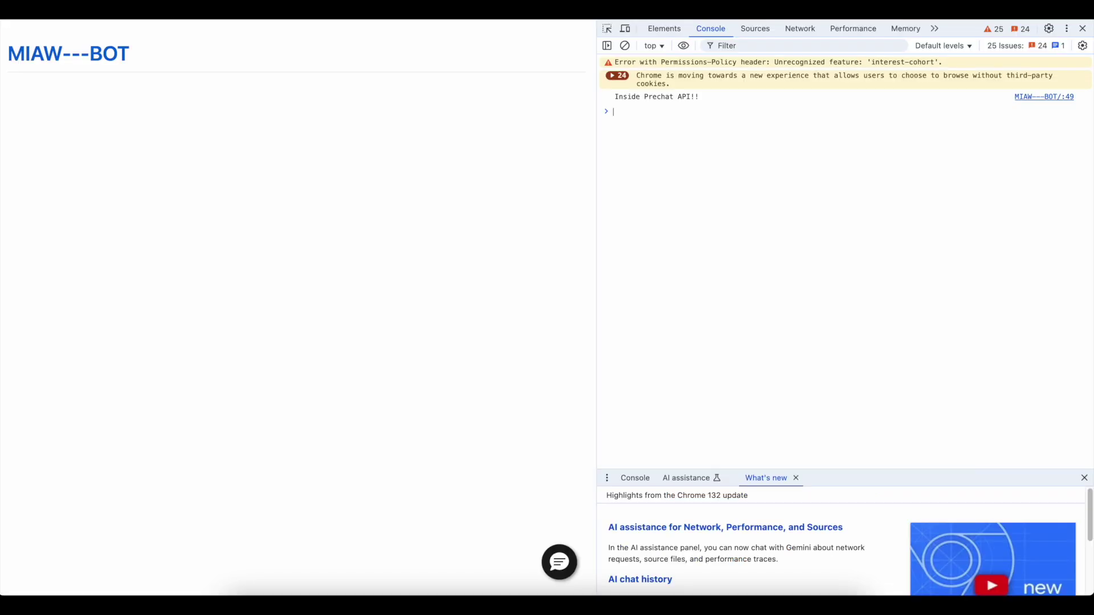
click(556, 561)
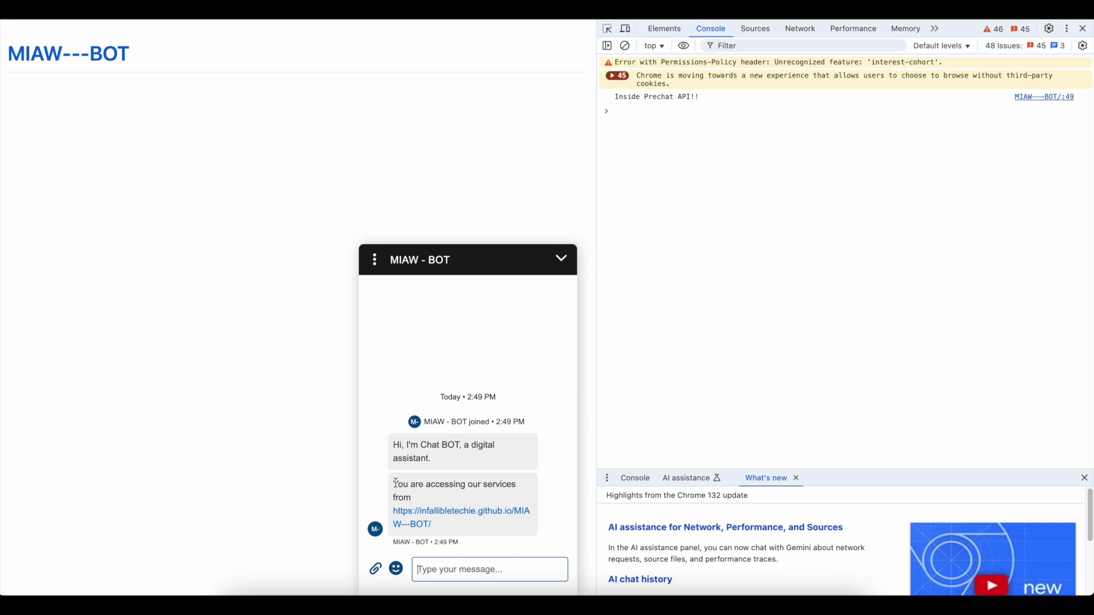
drag(394, 485, 515, 497)
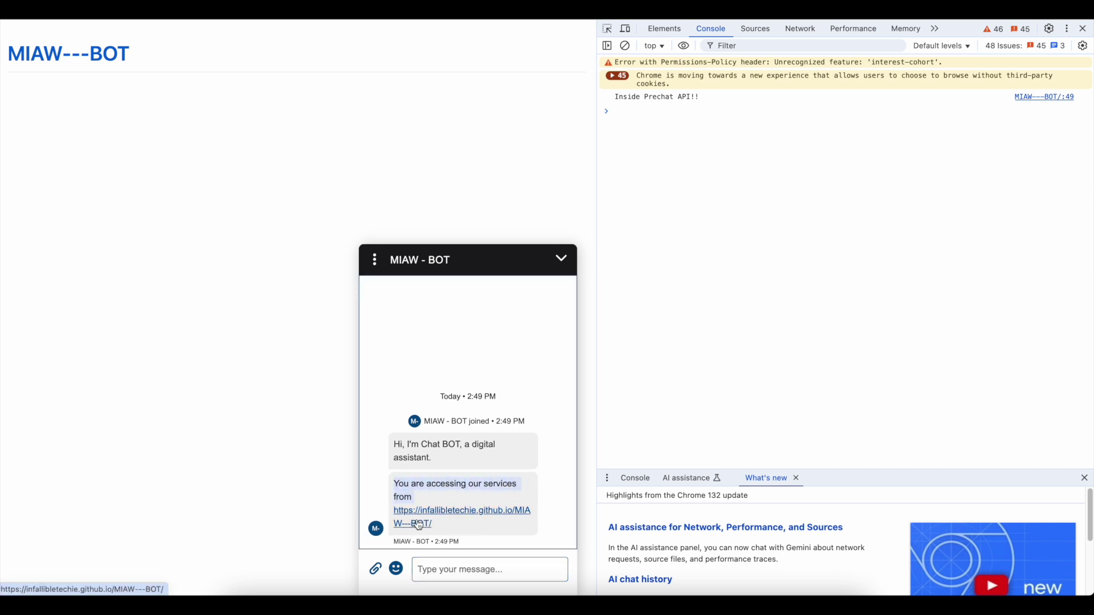
Return to Bot Builder and show the bot's Dialogs.
click(418, 593)
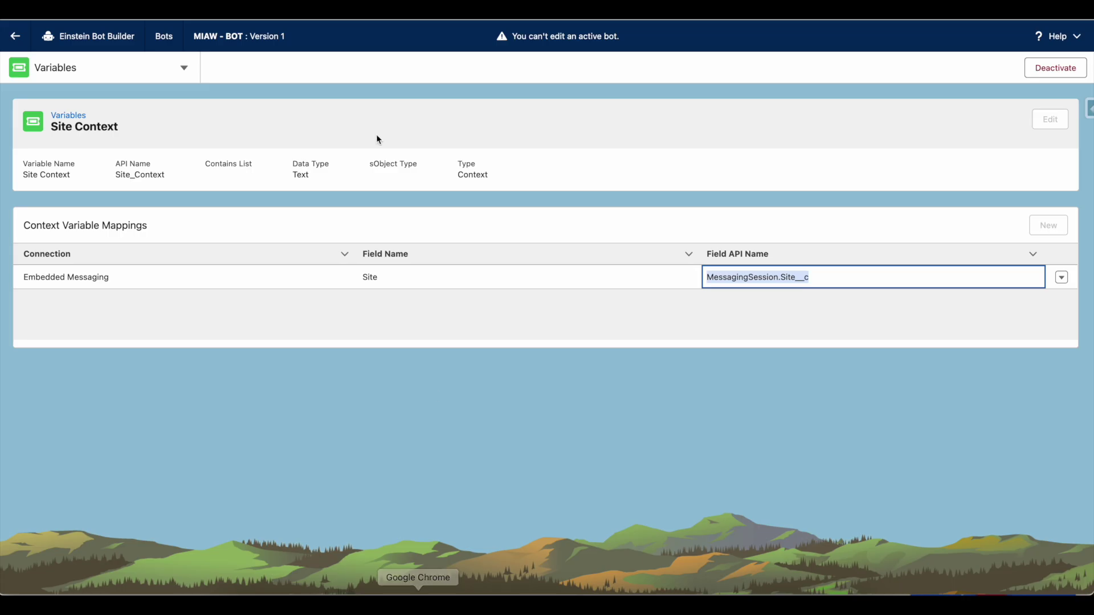
click(124, 68)
click(94, 122)
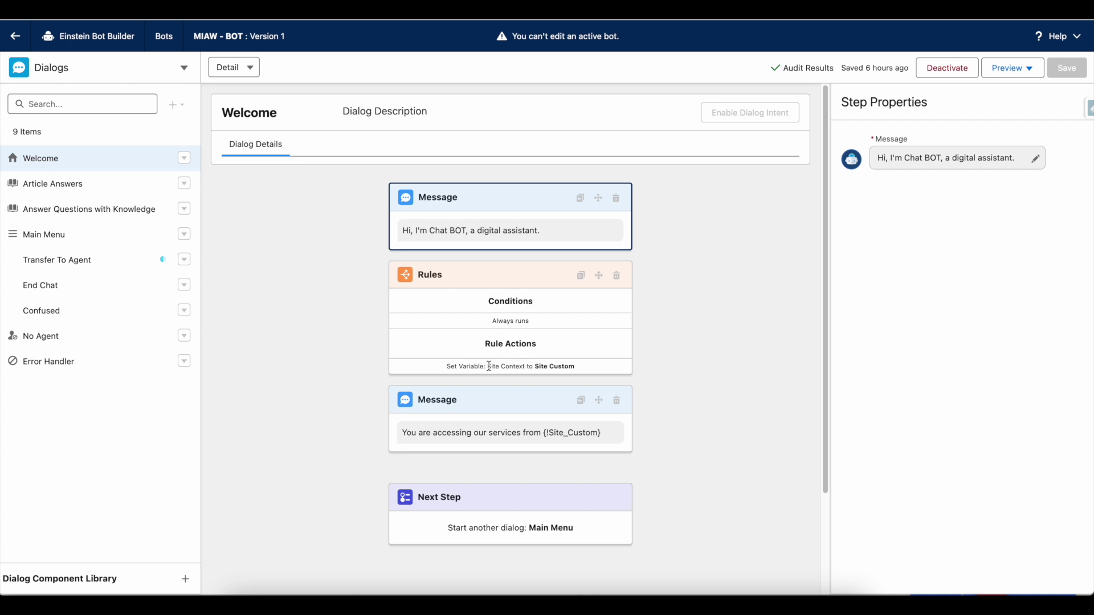
Inspect the Welcome rule copying Site Context into Site Custom and the message displaying Site_Custom.
click(537, 329)
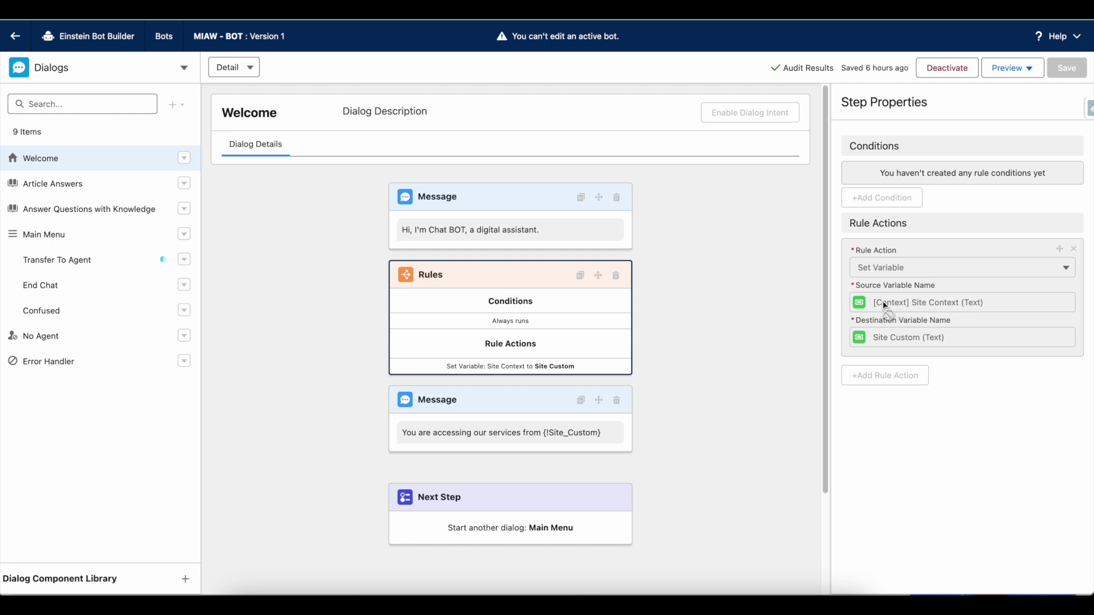
click(510, 513)
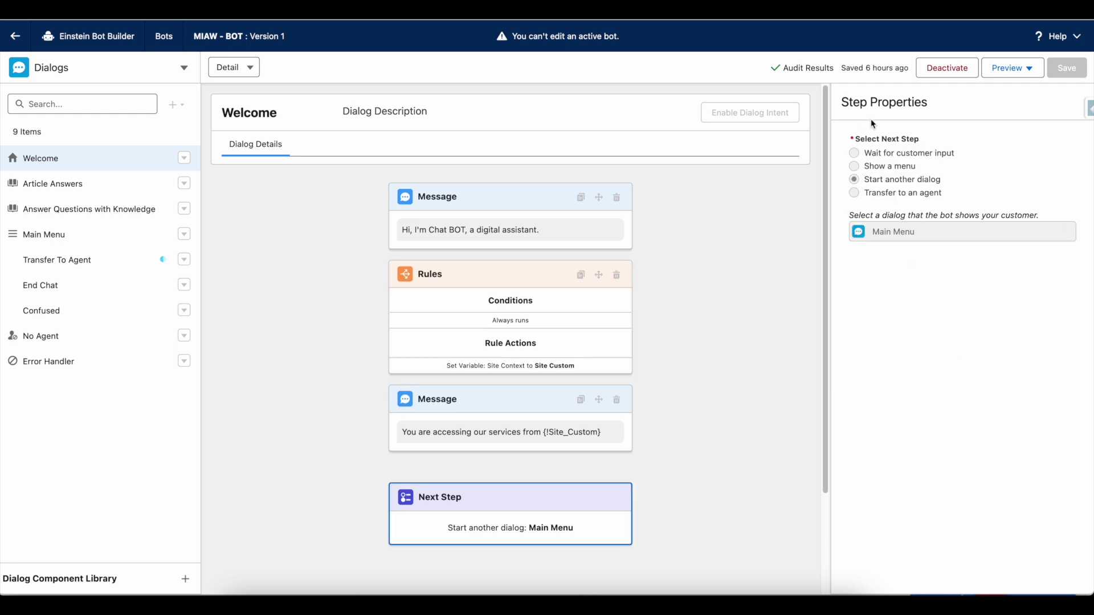
click(530, 340)
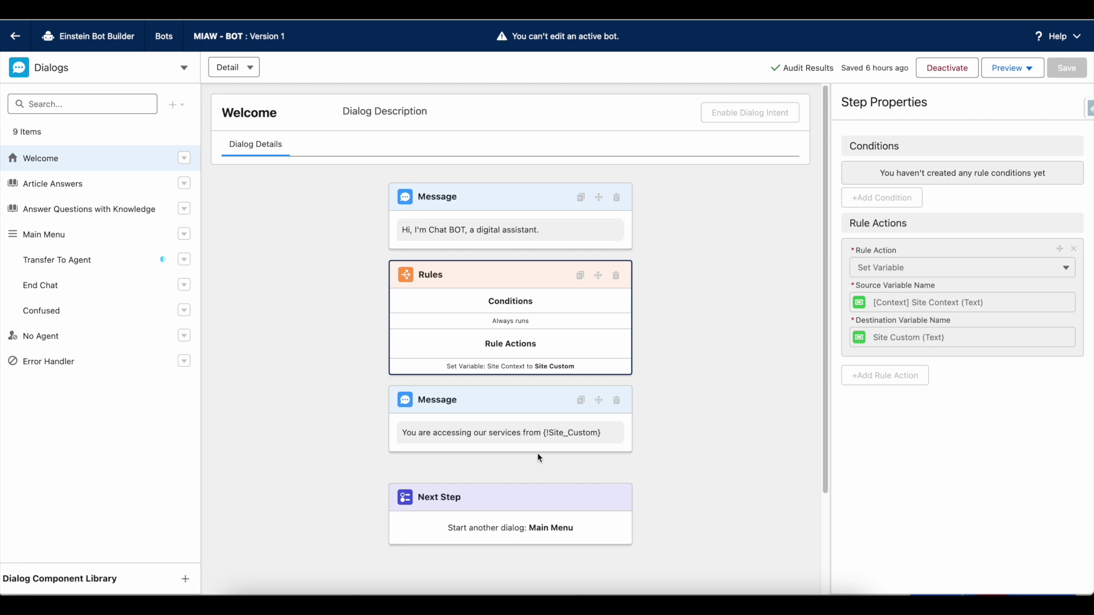
drag(542, 433, 603, 435)
click(603, 432)
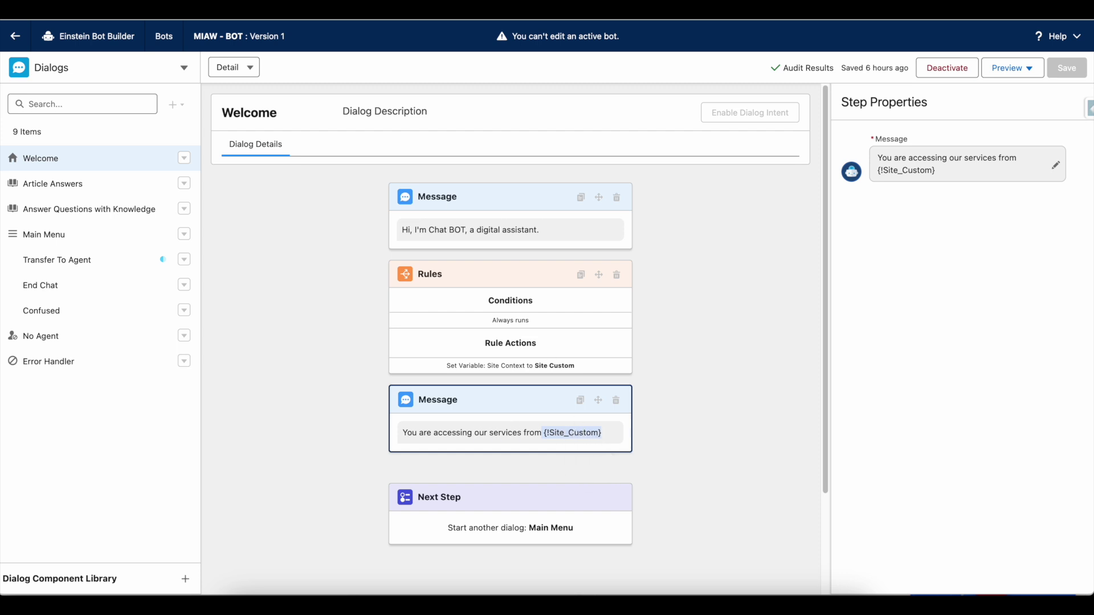
click(564, 17)
Refresh Messaging Sessions, open the new session and check its Site field holds the MIAW---BOT URL.
click(570, 17)
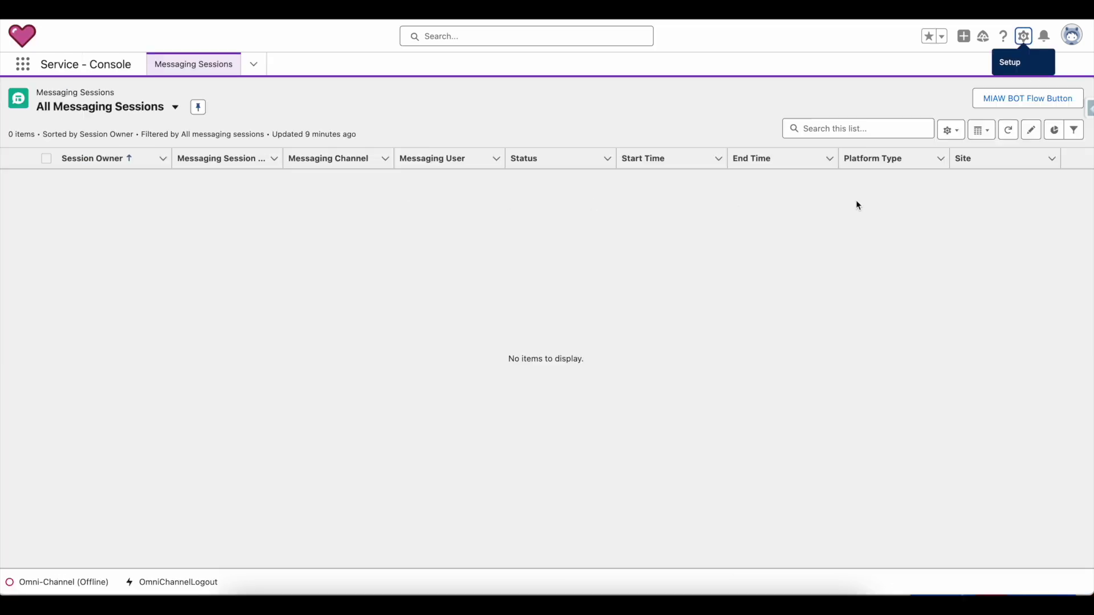
click(1008, 130)
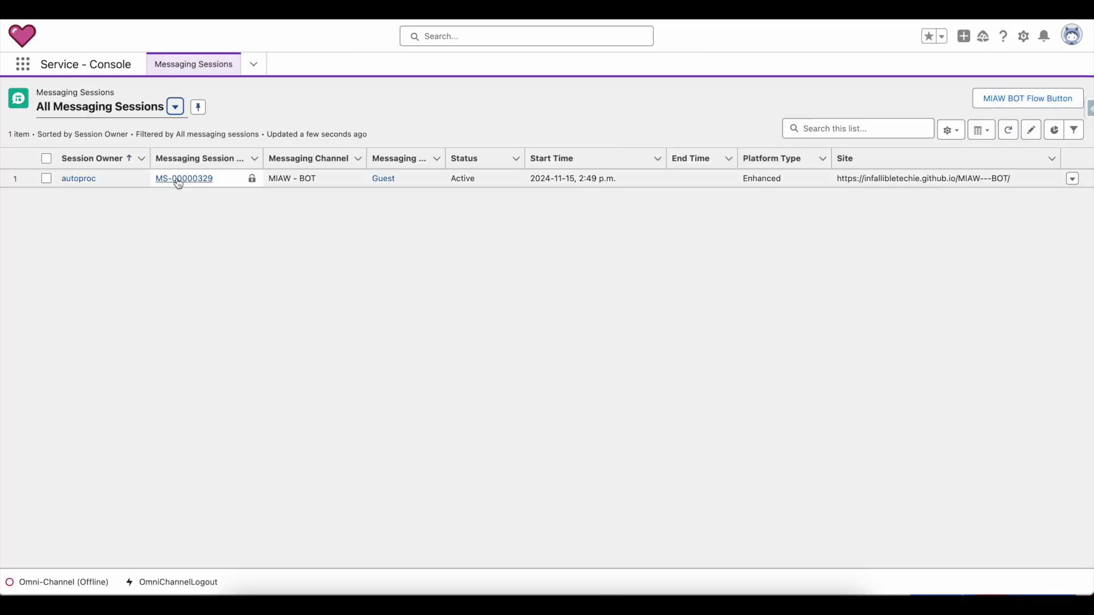
click(178, 179)
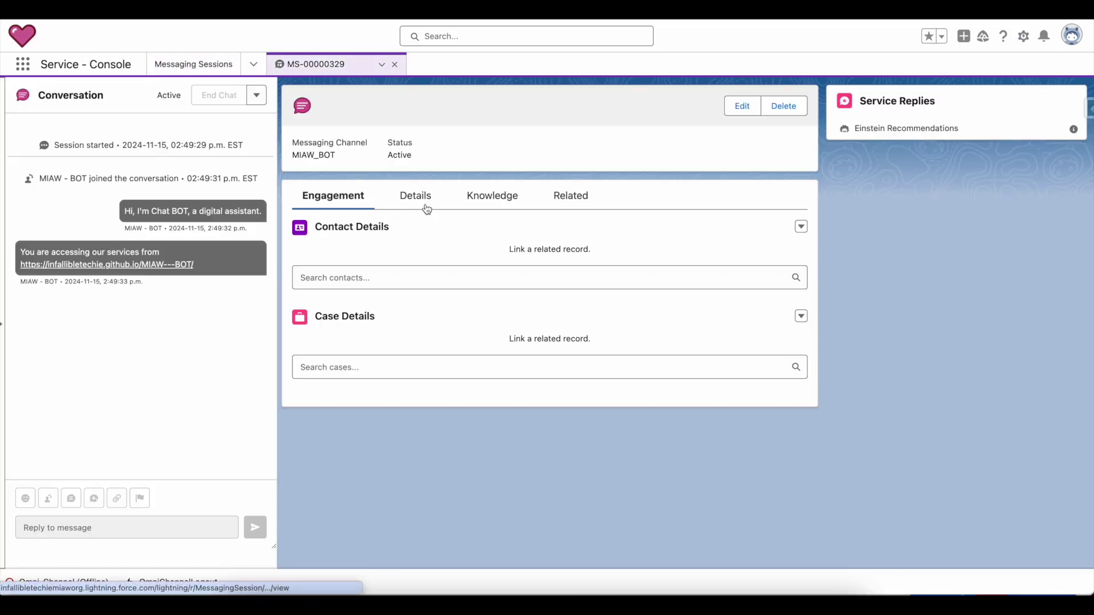
click(424, 199)
scroll(428, 227, down, 2)
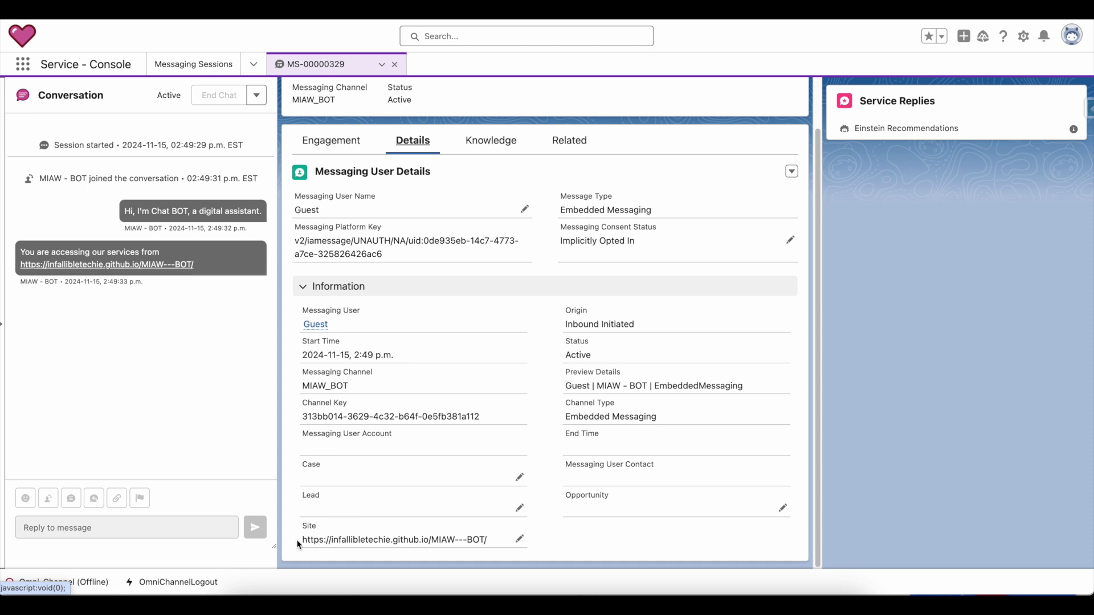
drag(297, 544, 488, 544)
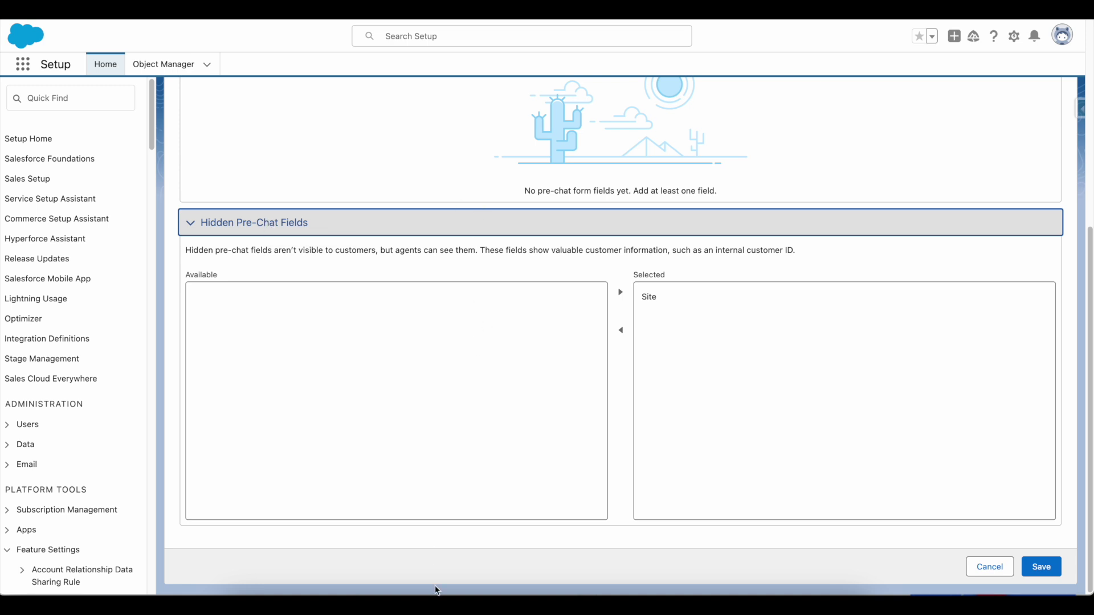
End the MIAW - BOT chat, close the widget and highlight the hidden pre-chat listener block.
click(654, 593)
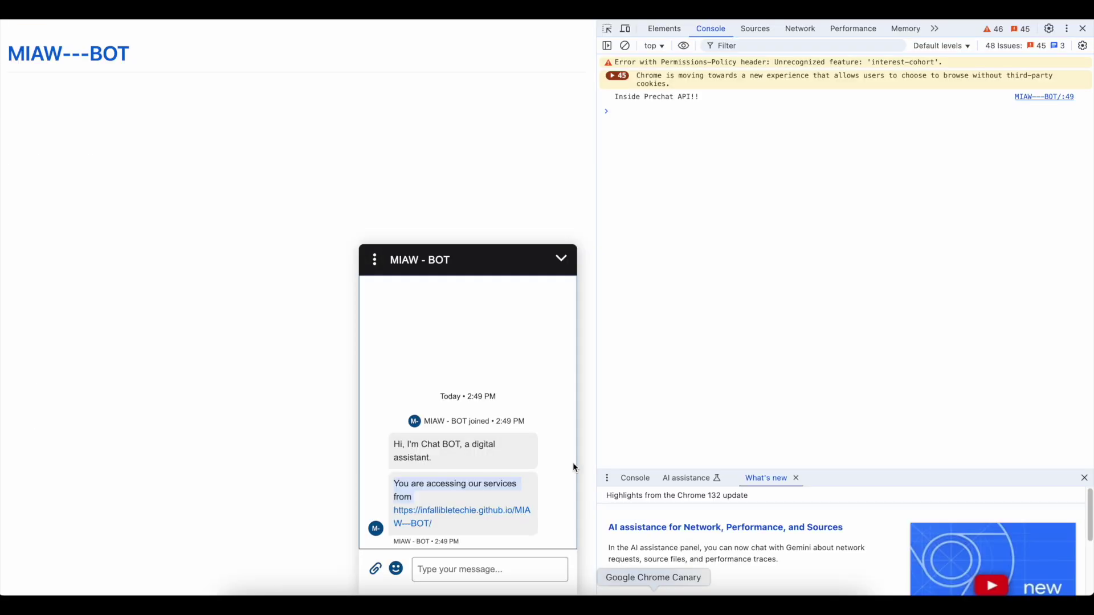
click(374, 260)
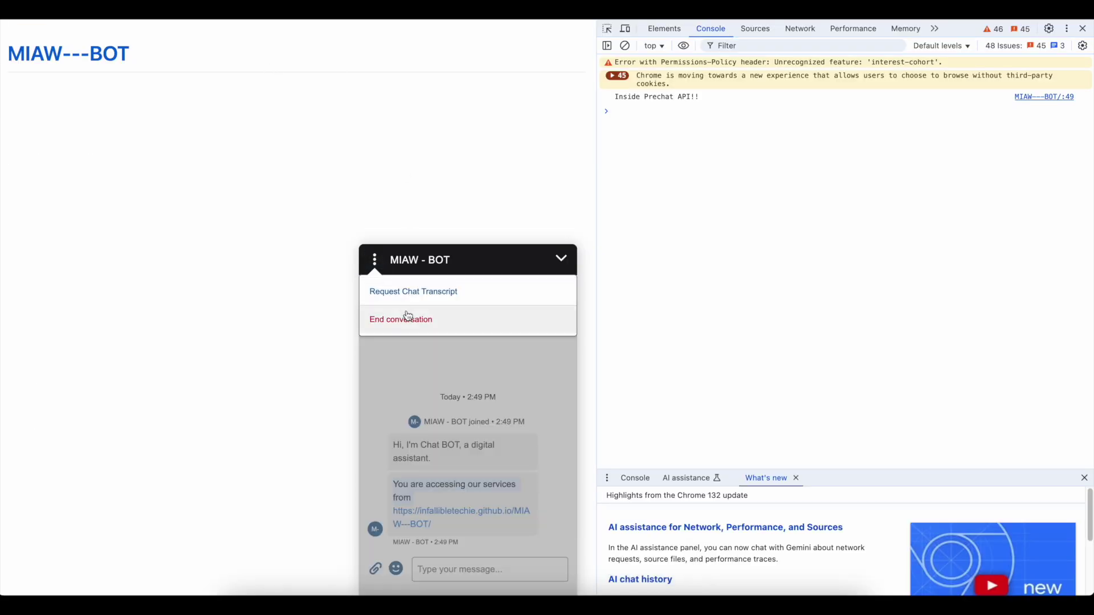
click(402, 317)
click(565, 263)
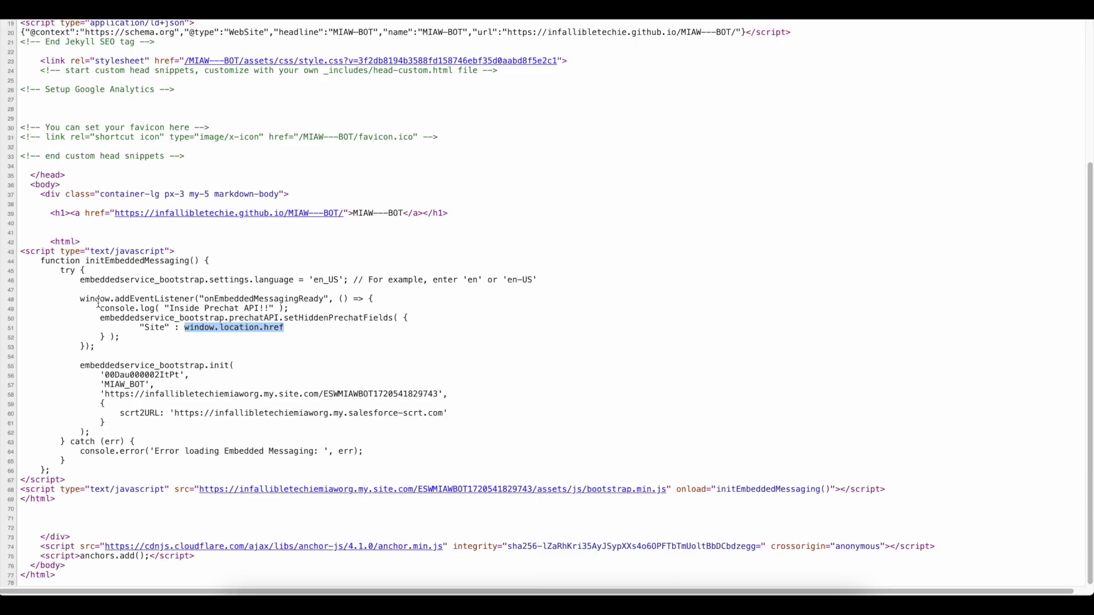
drag(80, 299, 113, 351)
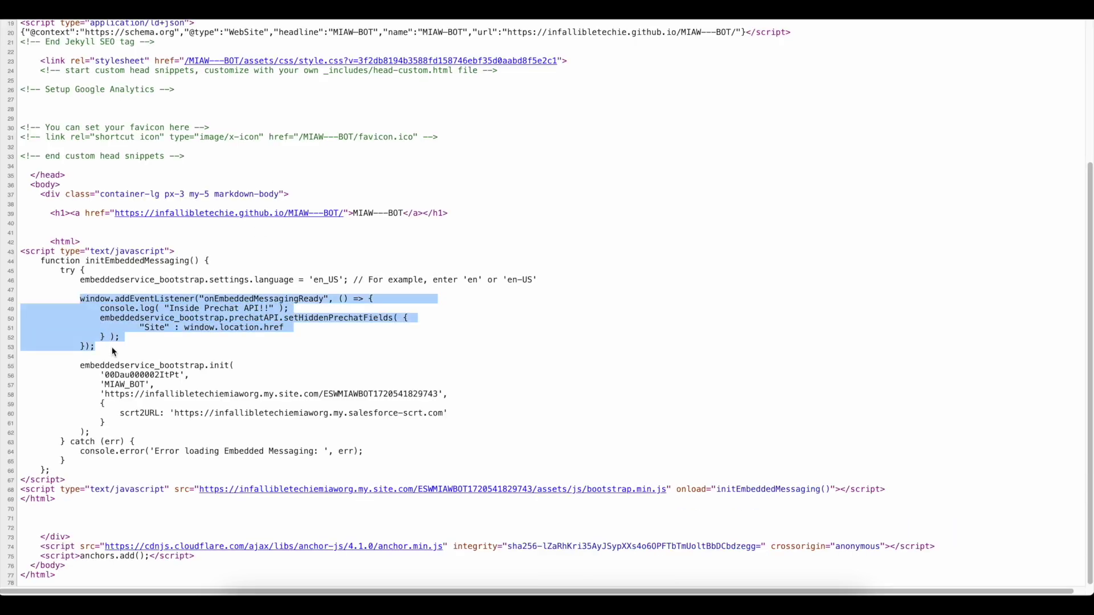